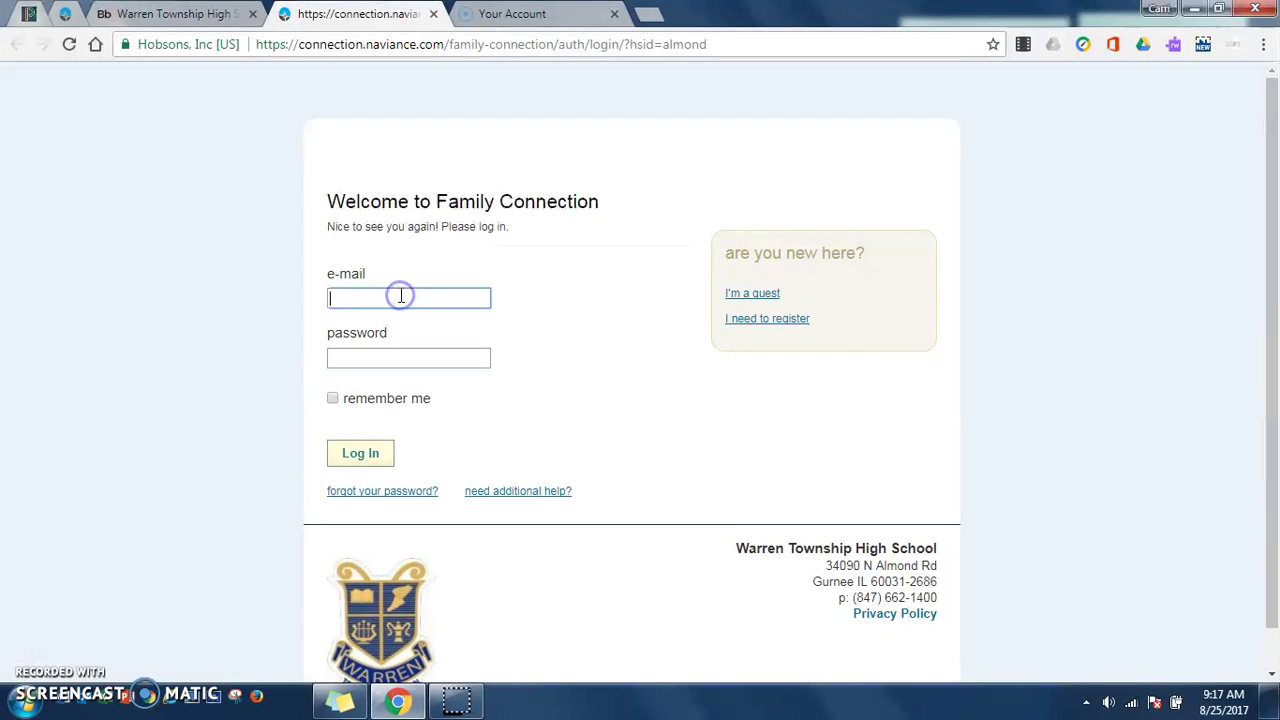
Step: Log in to Family Connection with the student's e-mail address and password
key("Tab")
type("••••••")
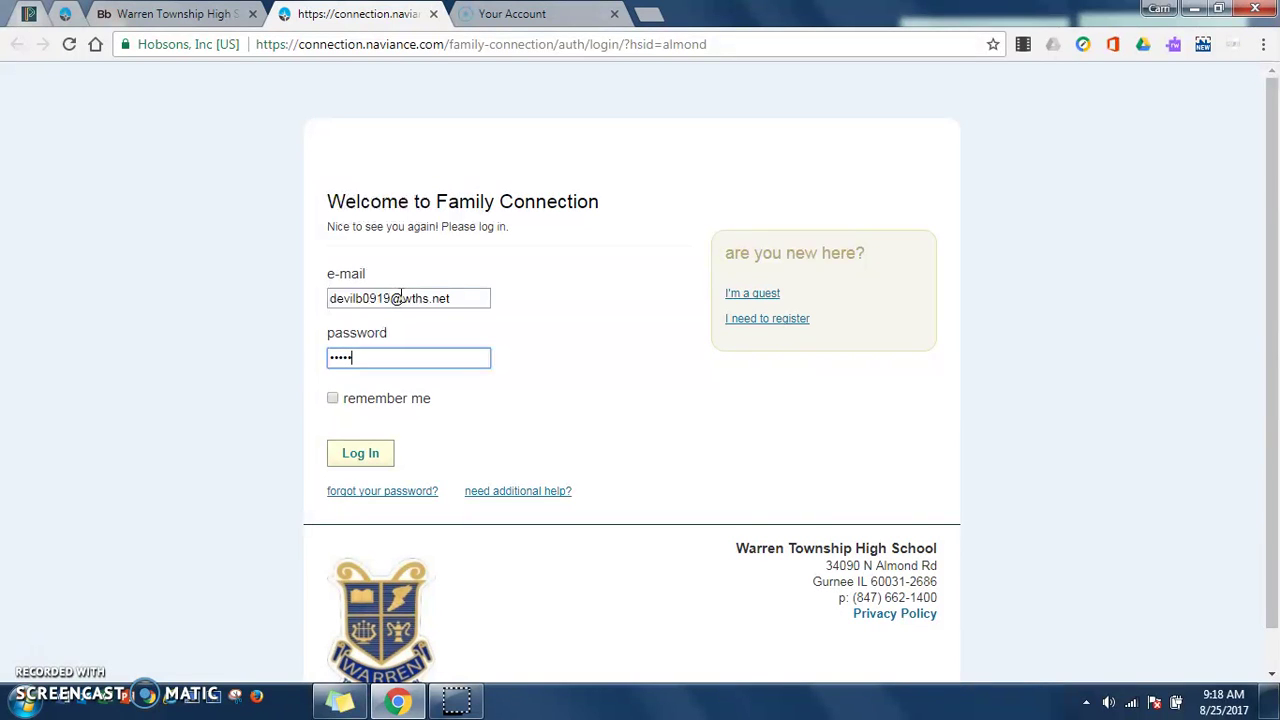
left_click(362, 454)
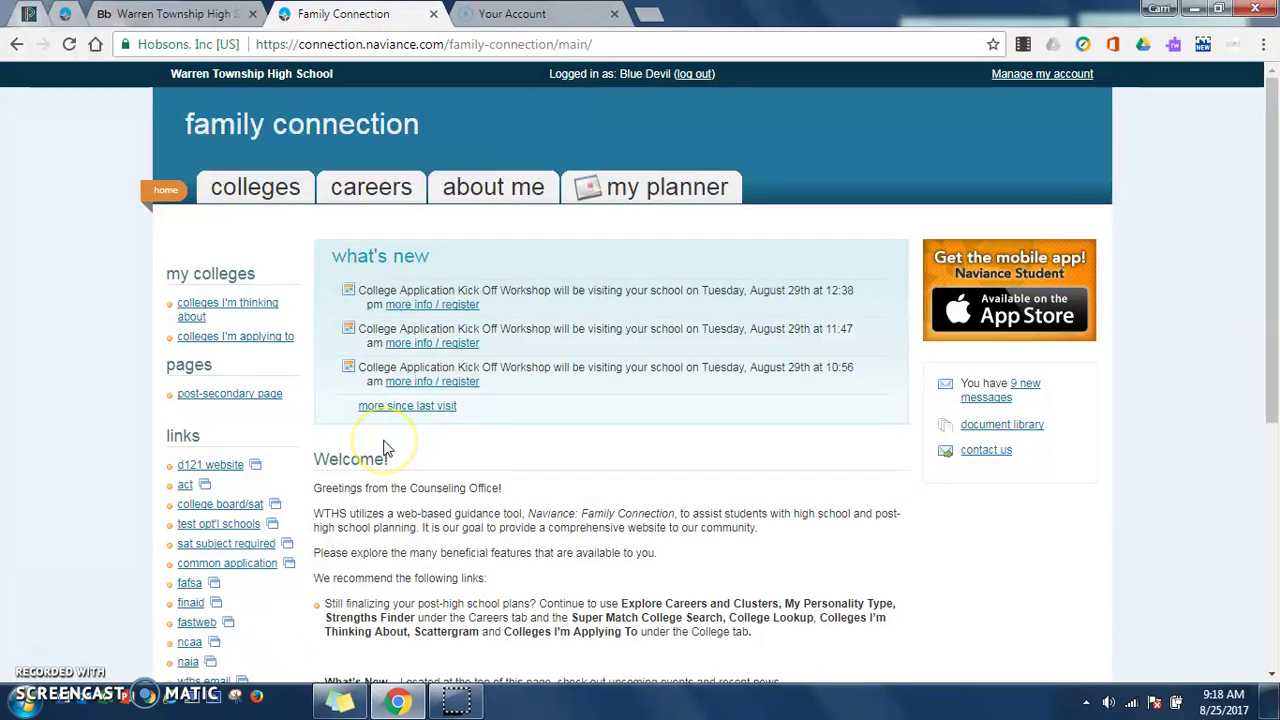
Step: Go to the Colleges section and open the Colleges I'm Applying To list
left_click(260, 187)
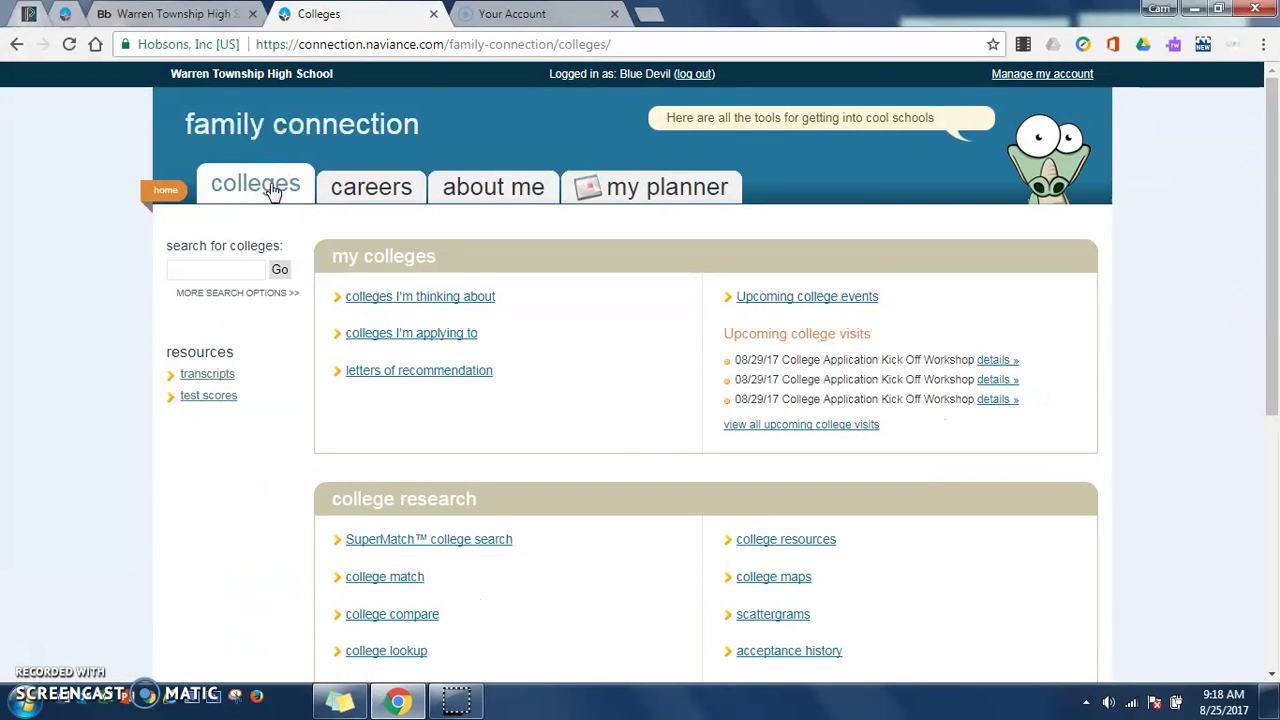
left_click(343, 237)
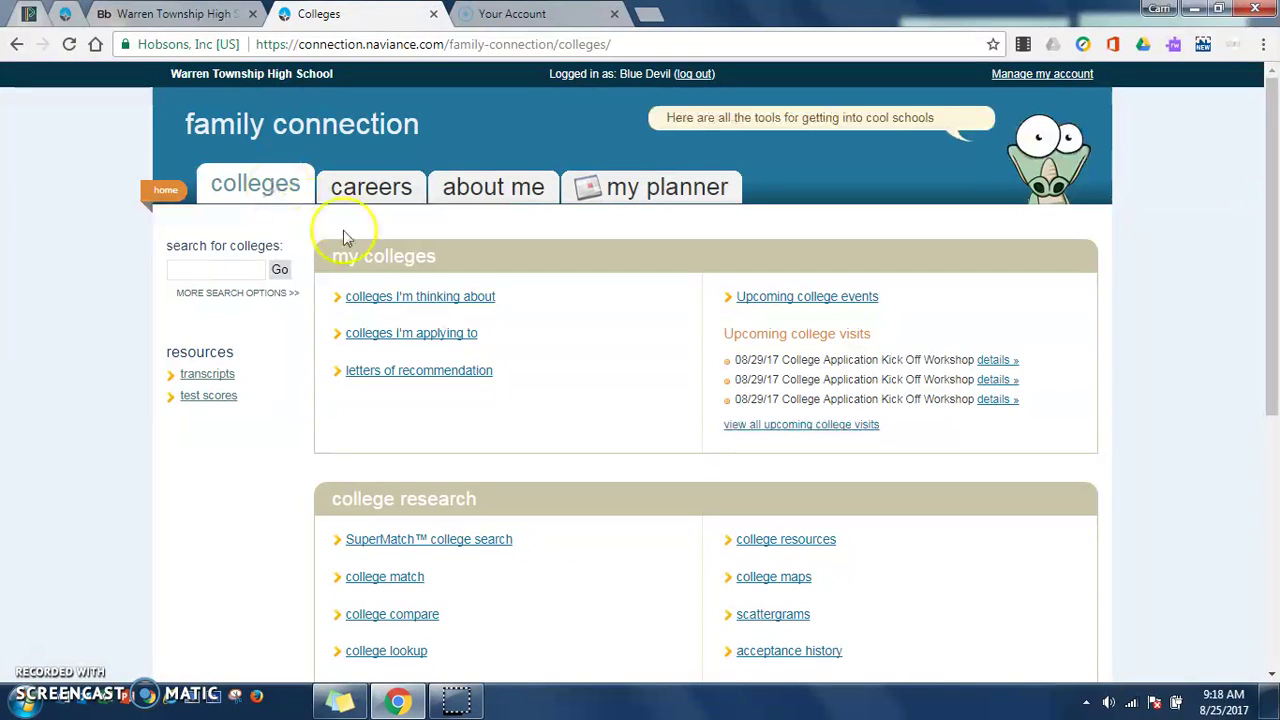
left_click(418, 338)
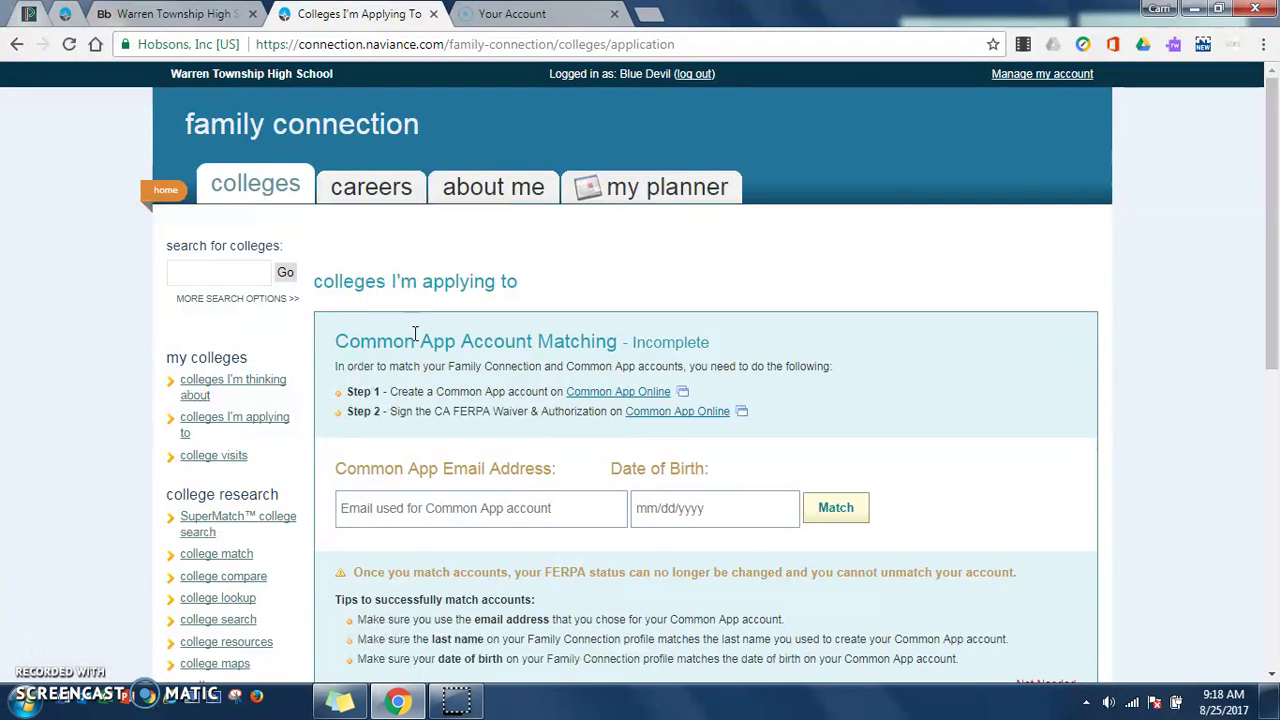
Step: Try matching the Common App account by entering the date of birth
scroll(480, 330, "down", 1)
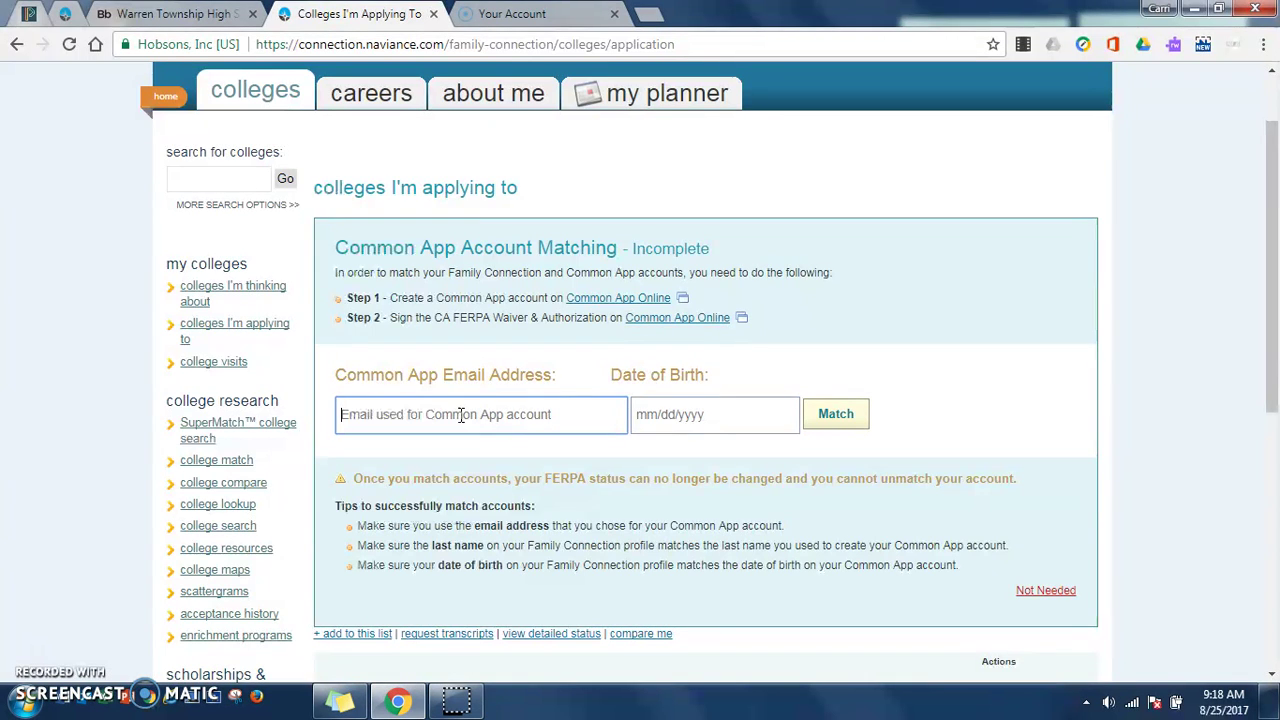
left_click(711, 418)
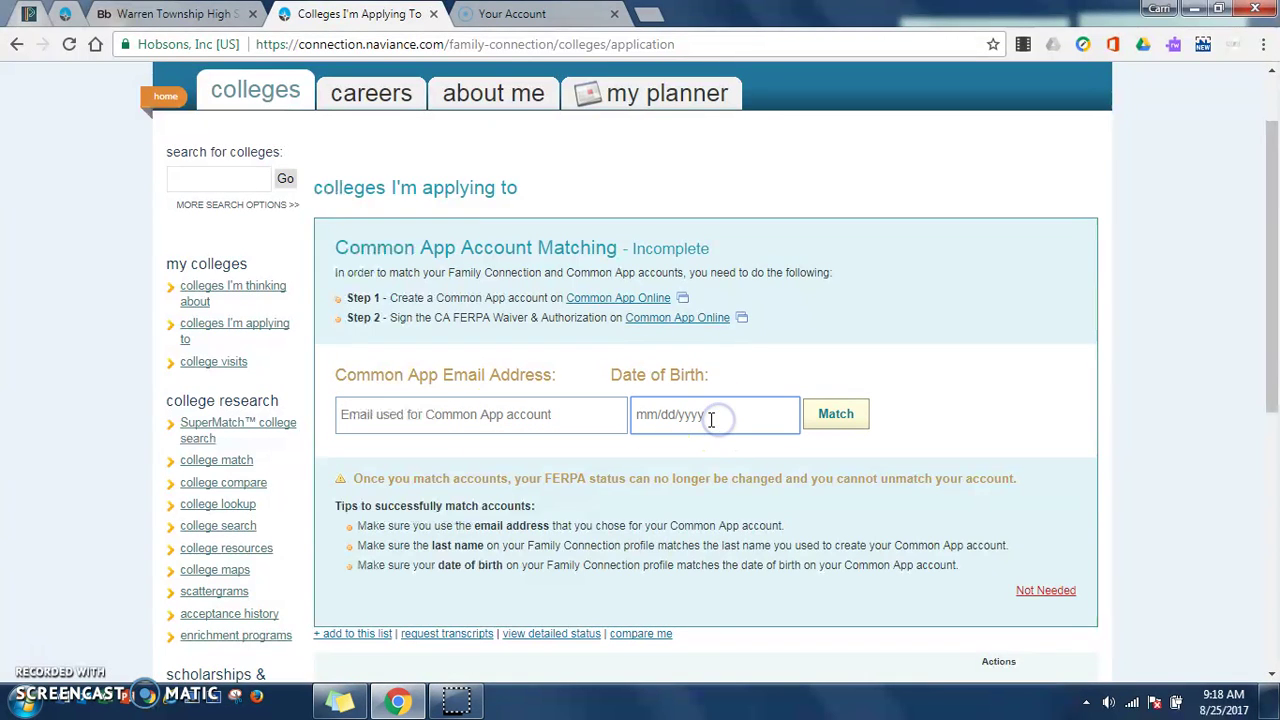
left_click(824, 414)
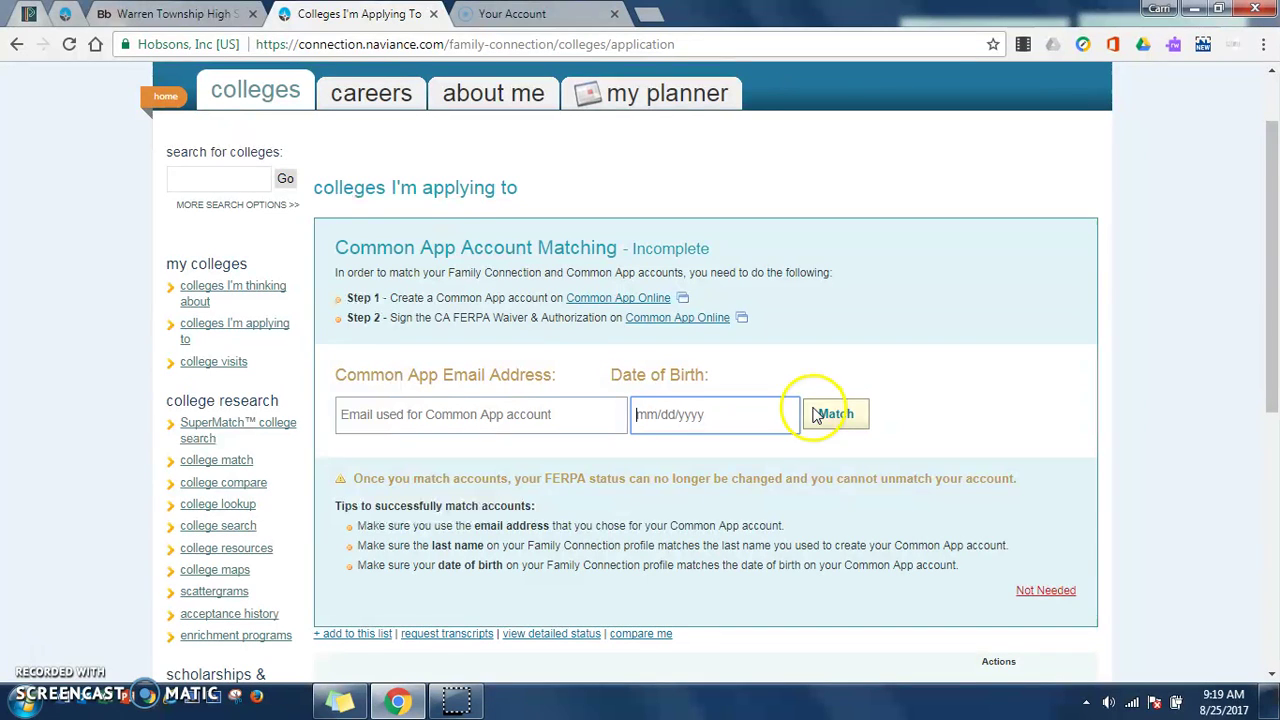
scroll(737, 343, "down", 2)
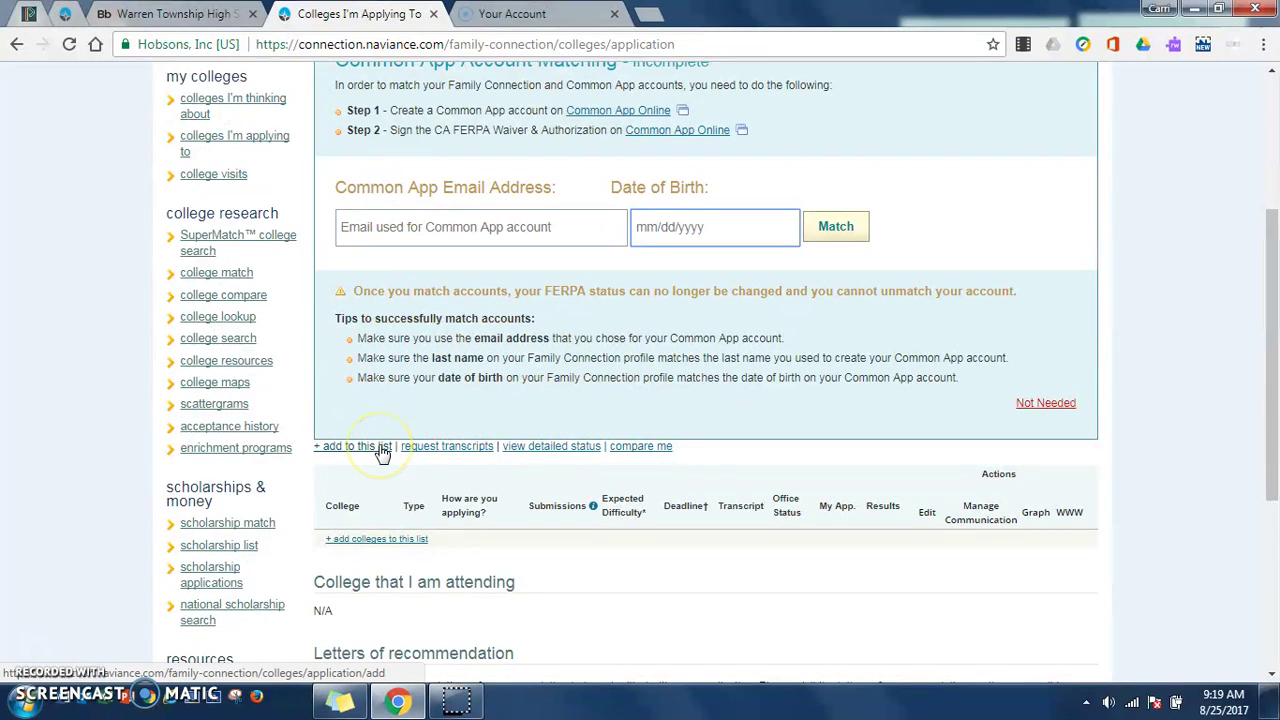
Step: Search 'augus' in the college lookup and put Augustana College in the first row
left_click(380, 447)
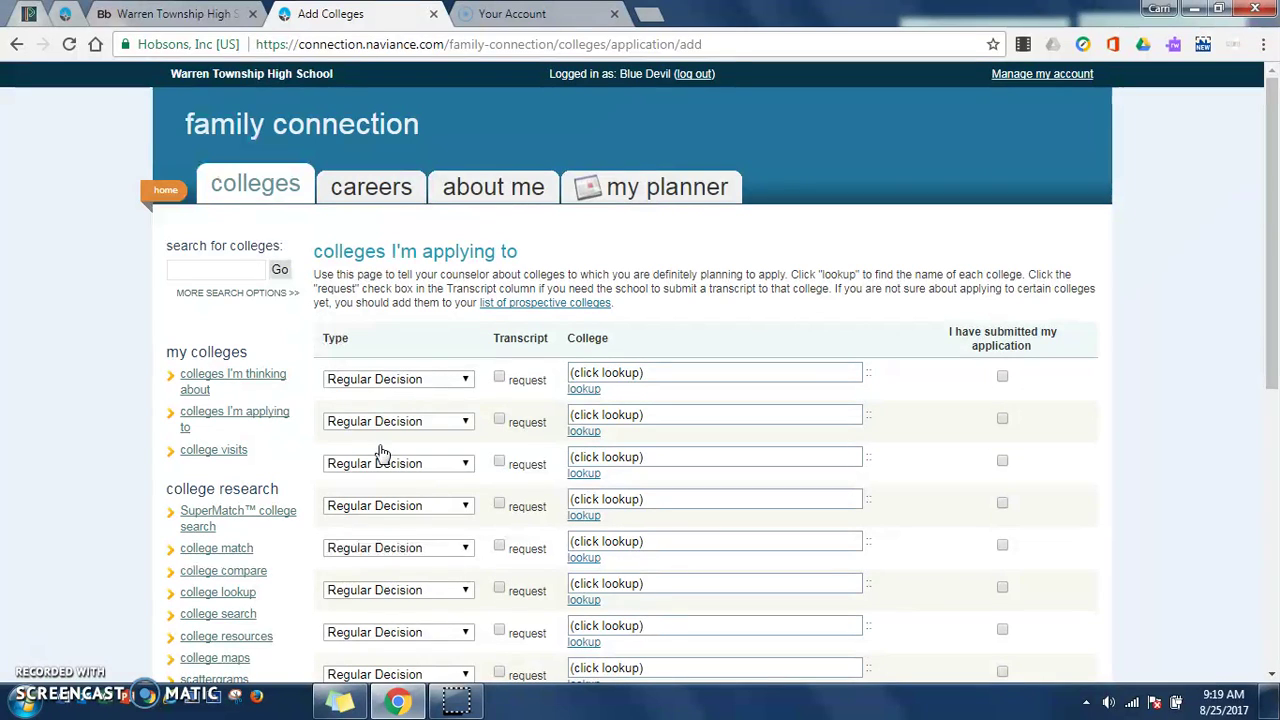
left_click(595, 391)
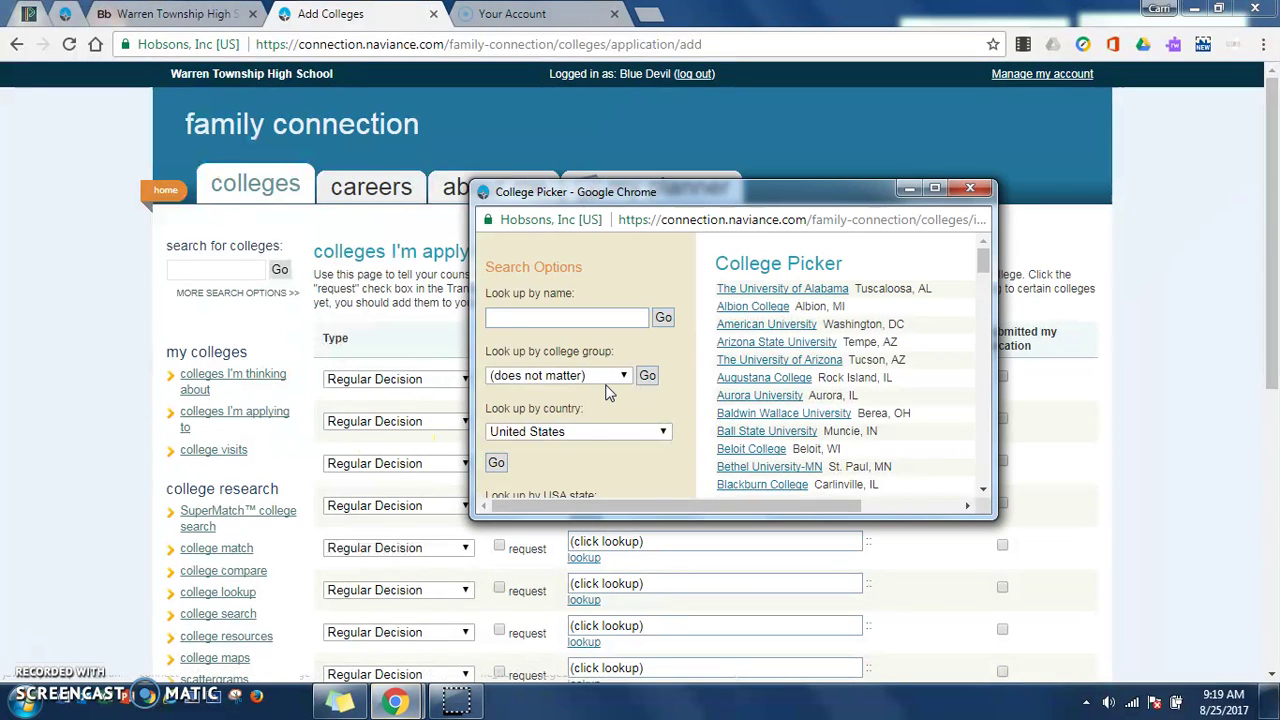
left_click(549, 320)
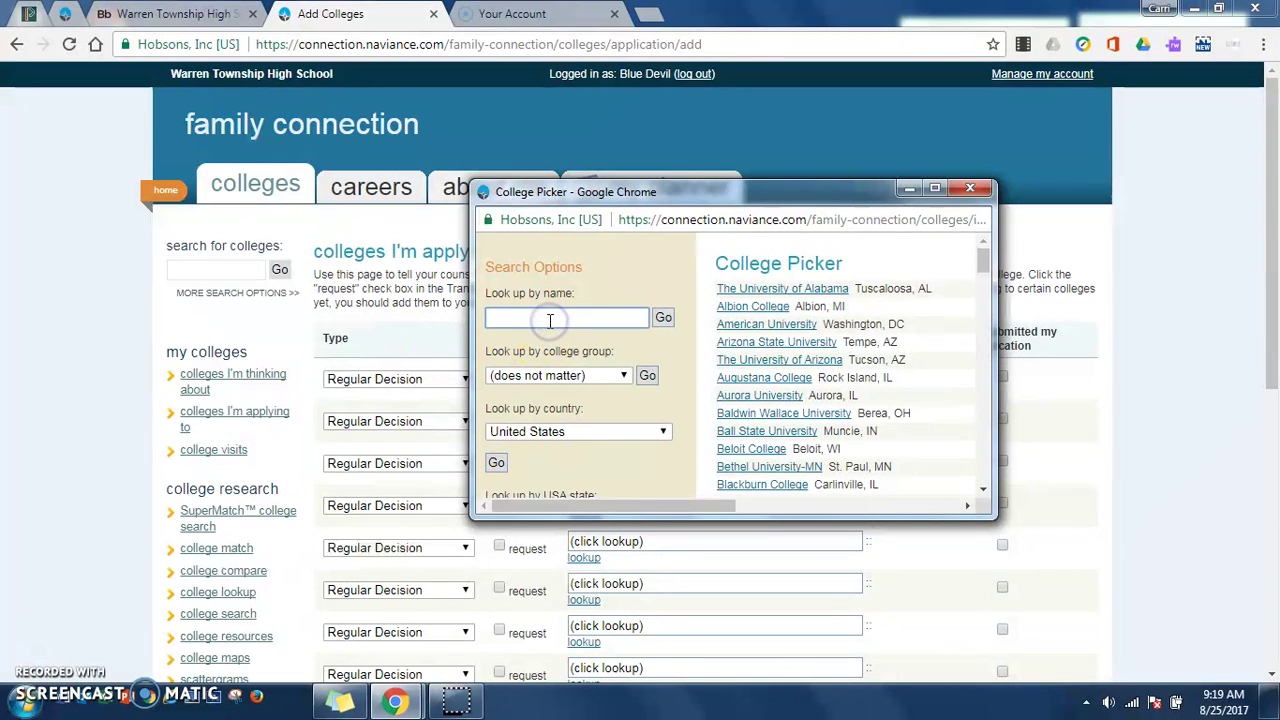
type("augus")
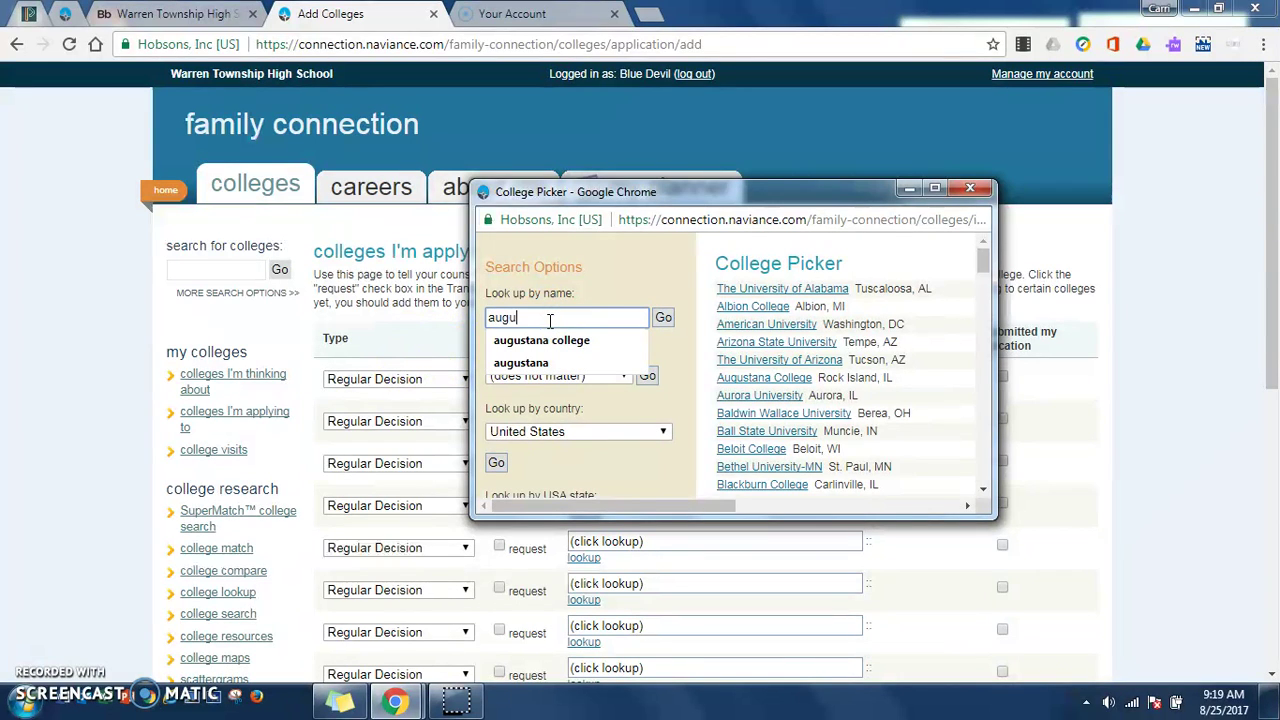
left_click(562, 343)
left_click(663, 318)
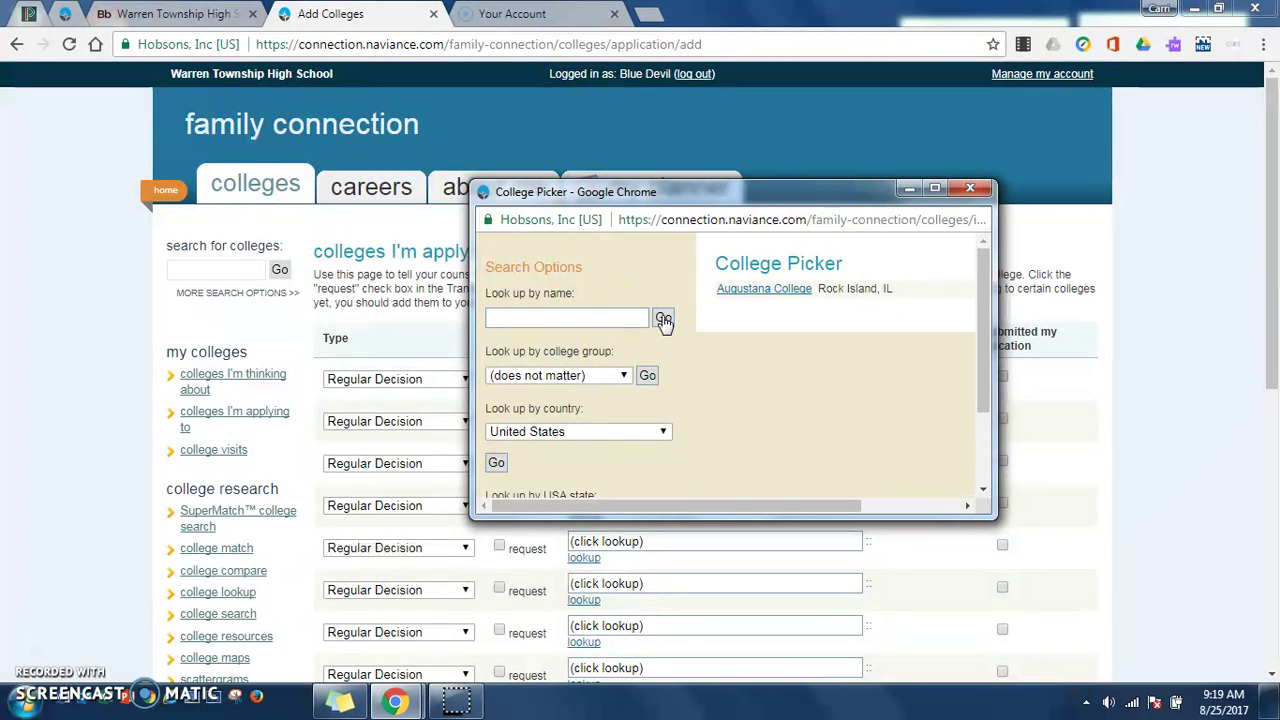
left_click(770, 289)
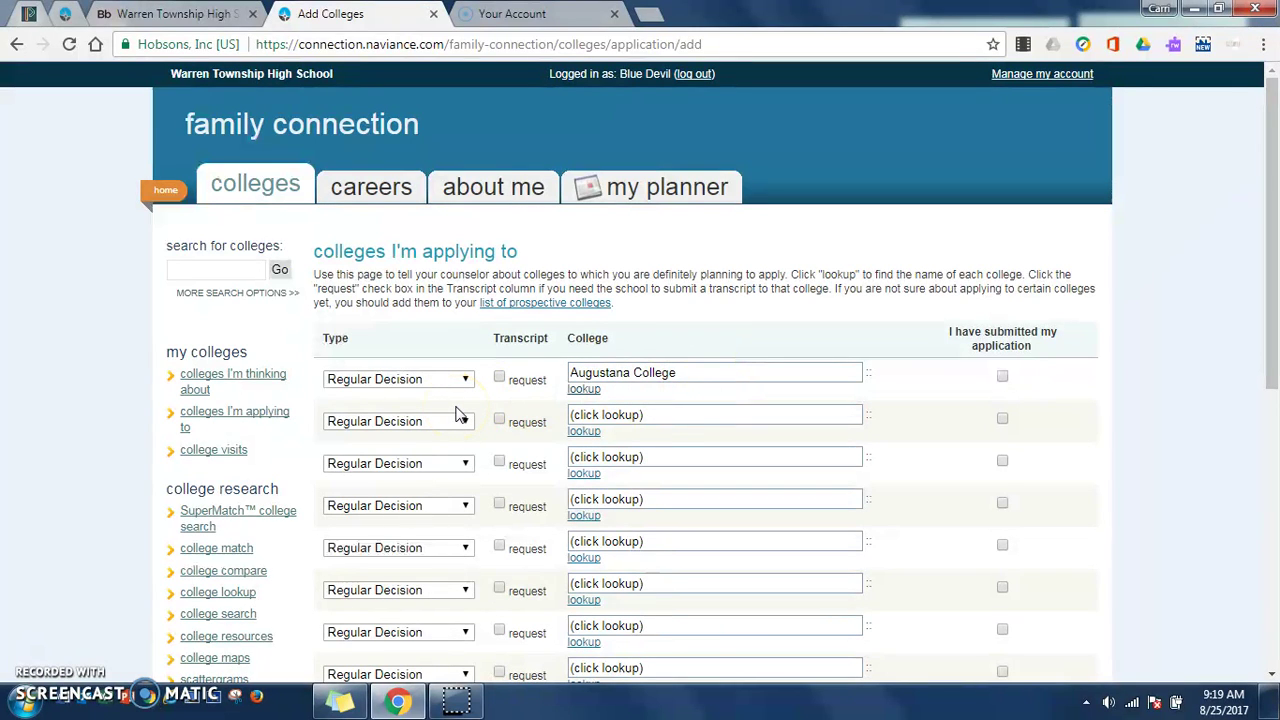
Step: Set Augustana to Early Action, request a transcript, mark it submitted, and add it
left_click(465, 380)
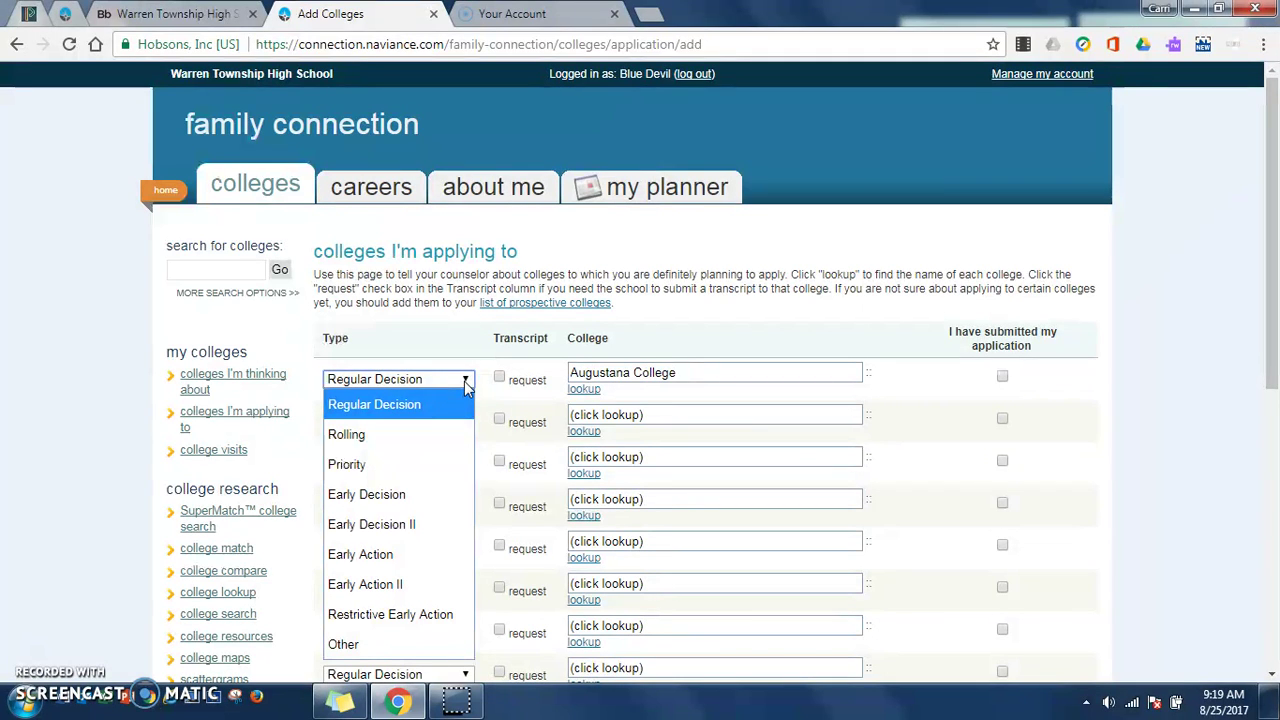
left_click(426, 549)
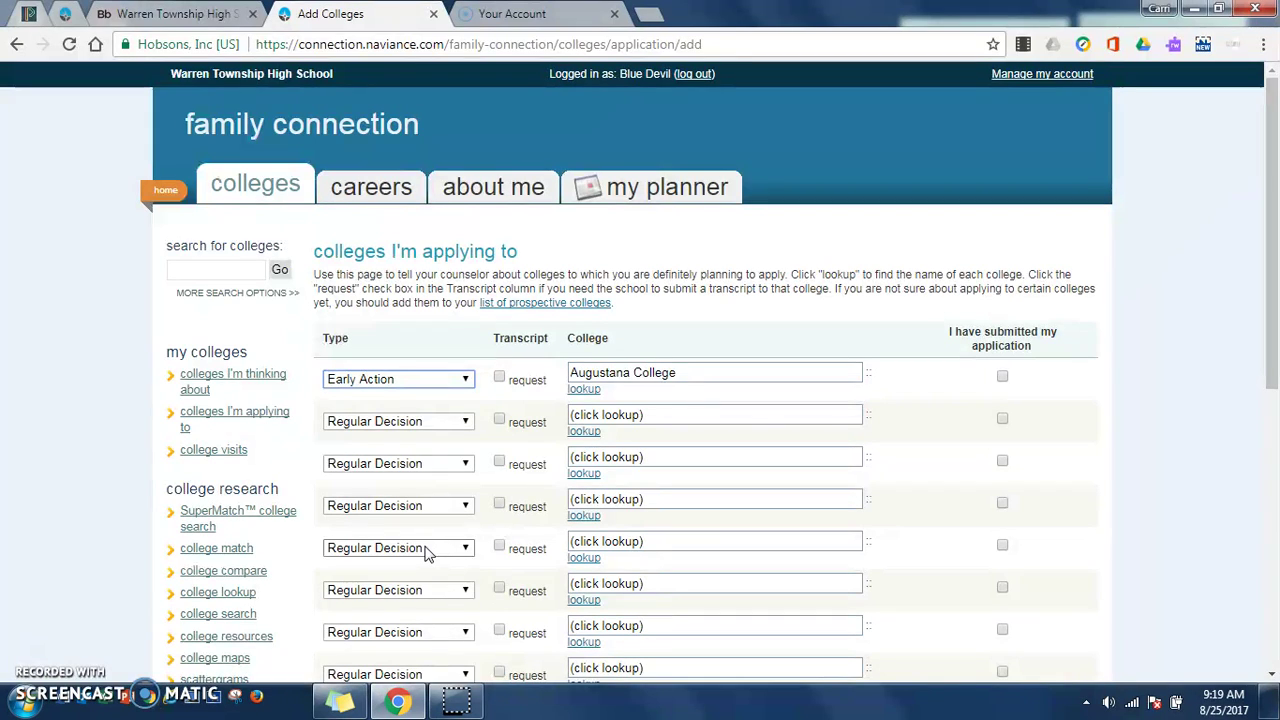
left_click(500, 379)
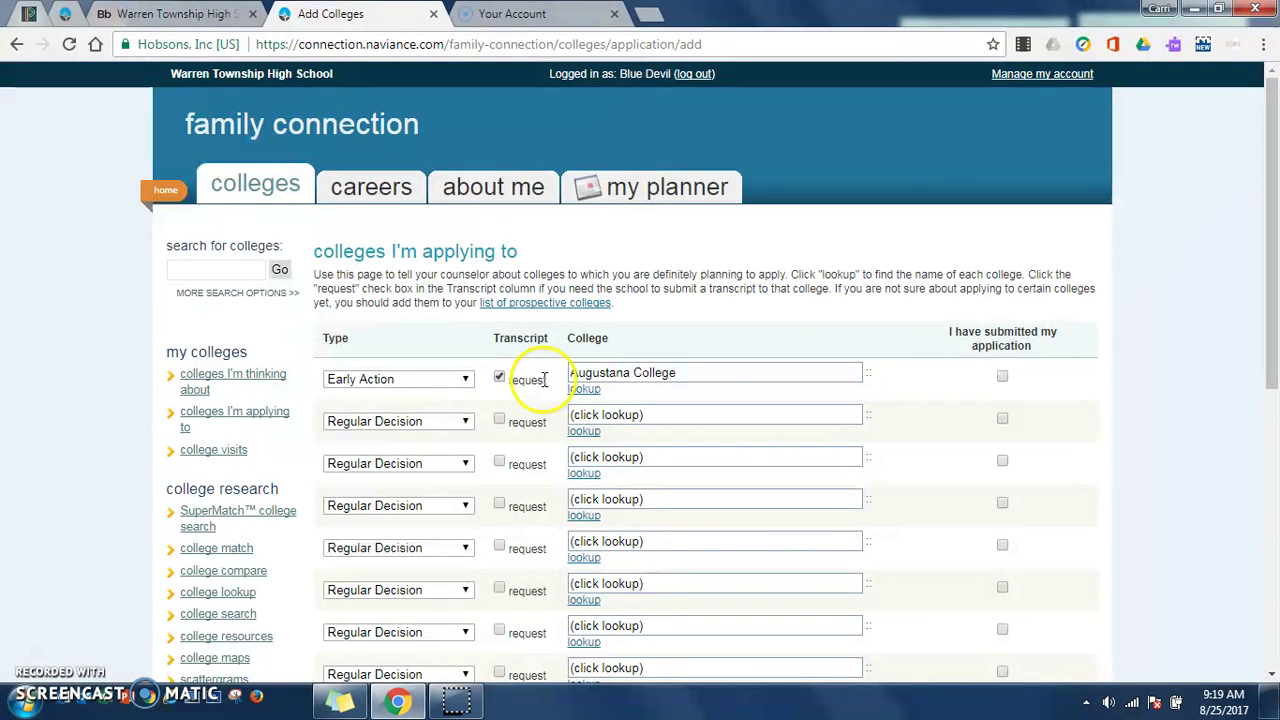
left_click(1002, 377)
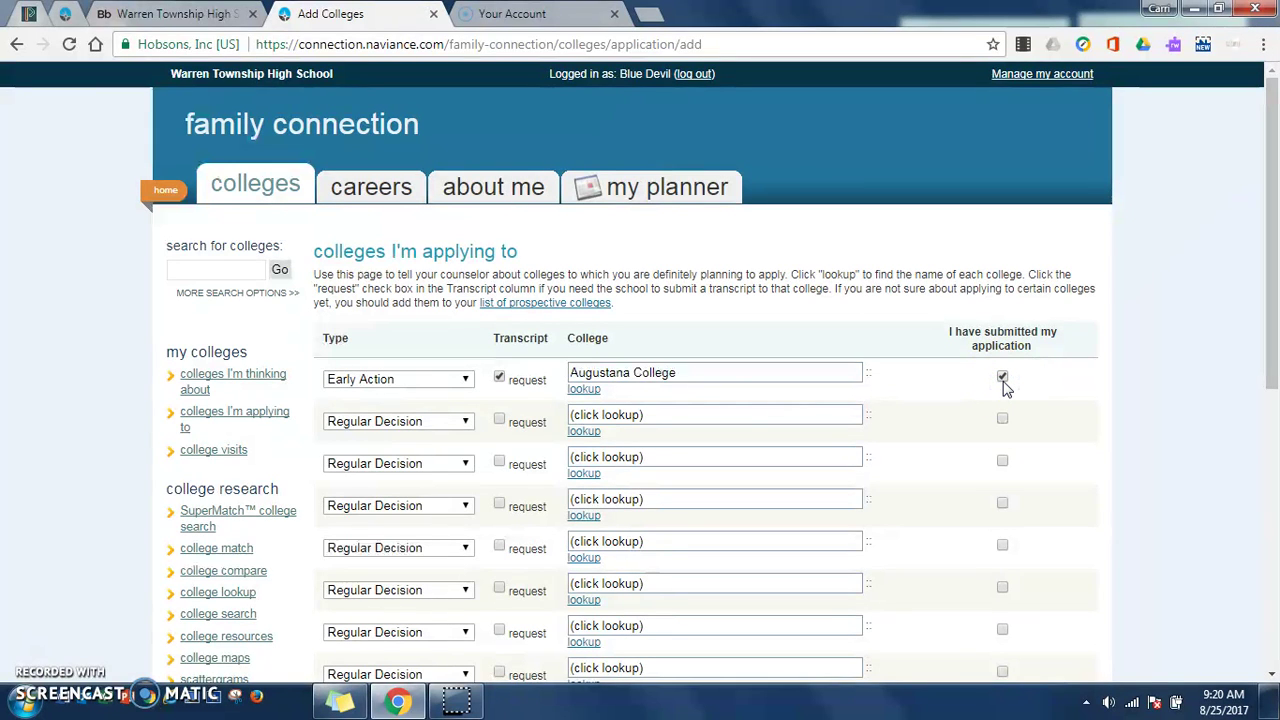
scroll(1003, 390, "down", 4)
left_click(393, 459)
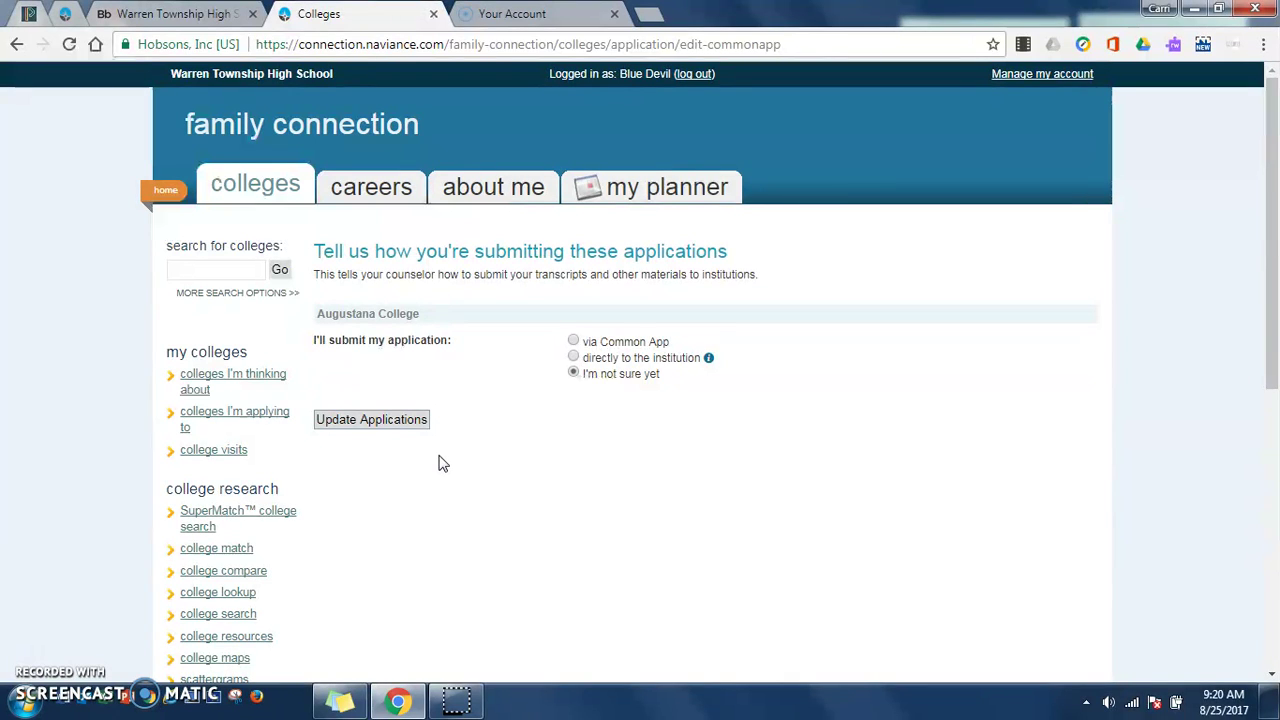
left_click(547, 381)
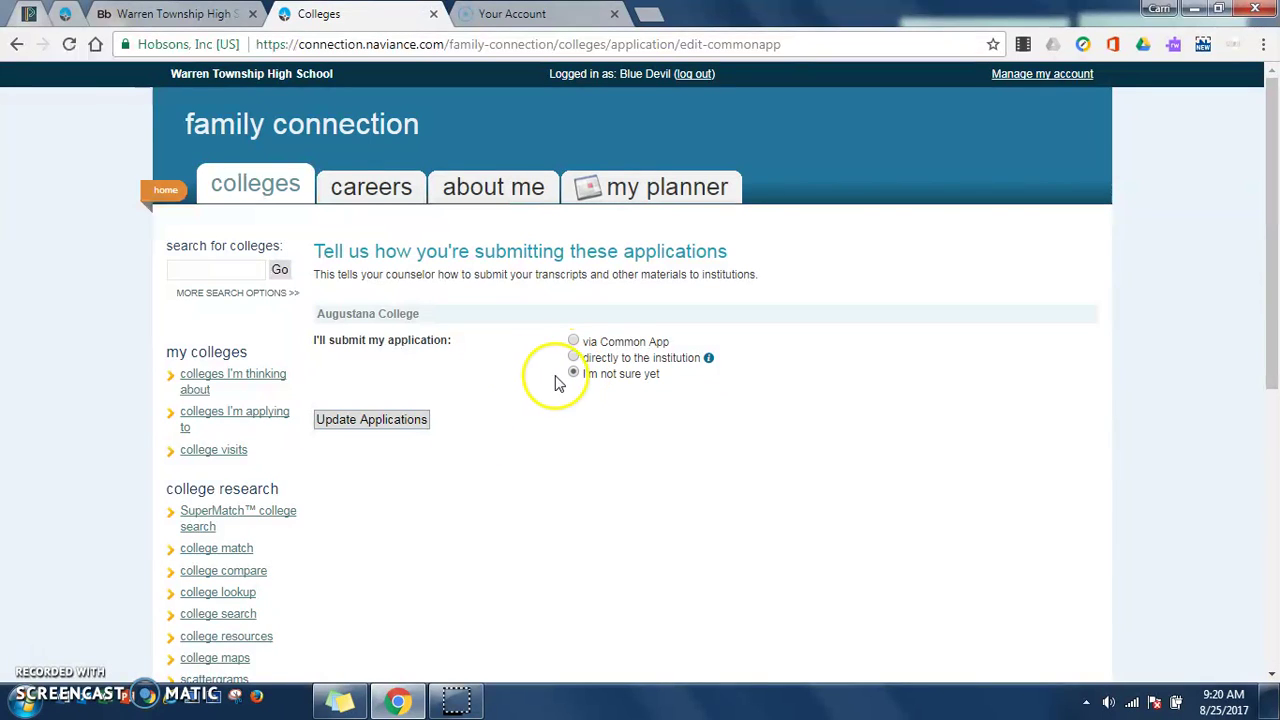
left_click(388, 423)
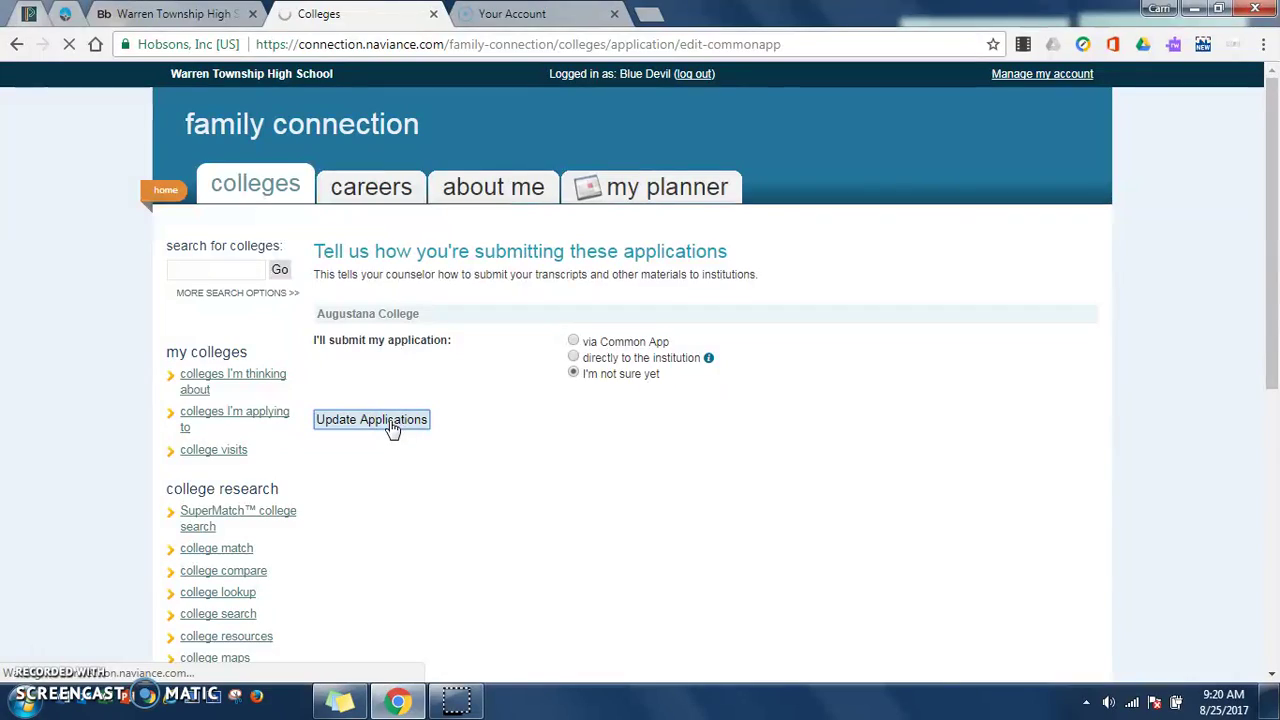
scroll(397, 428, "down", 3)
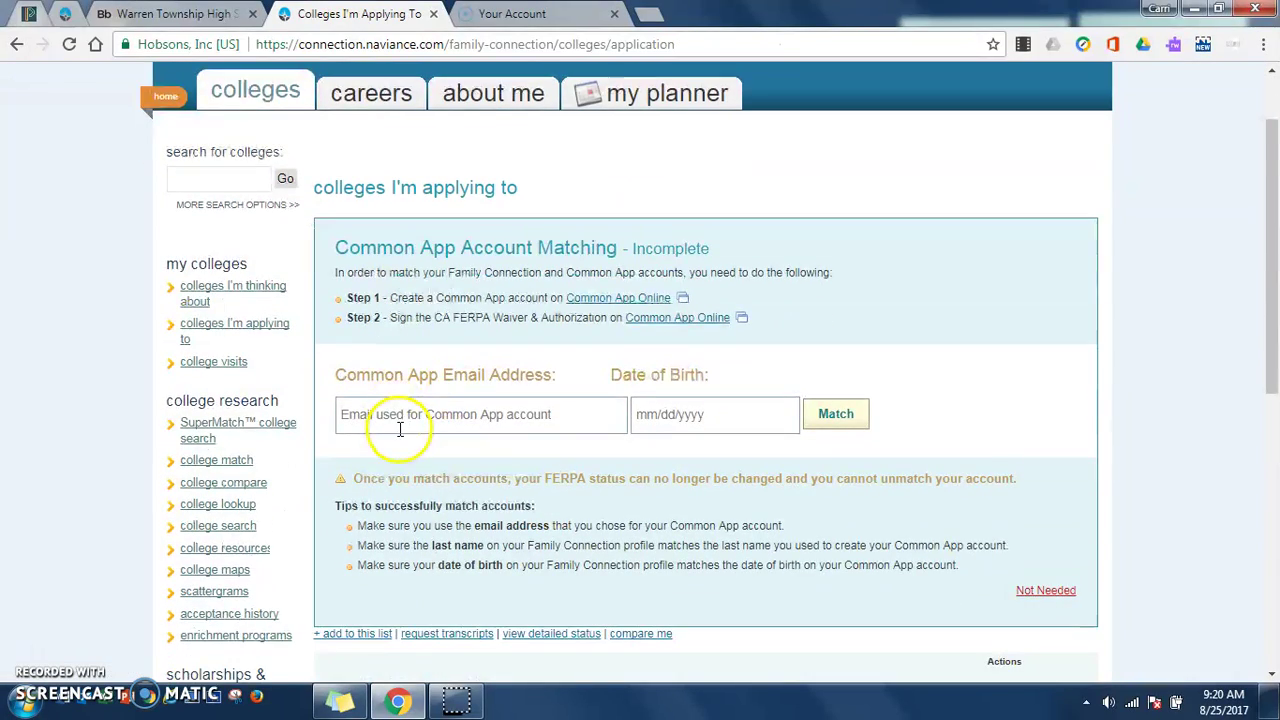
scroll(403, 445, "down", 2)
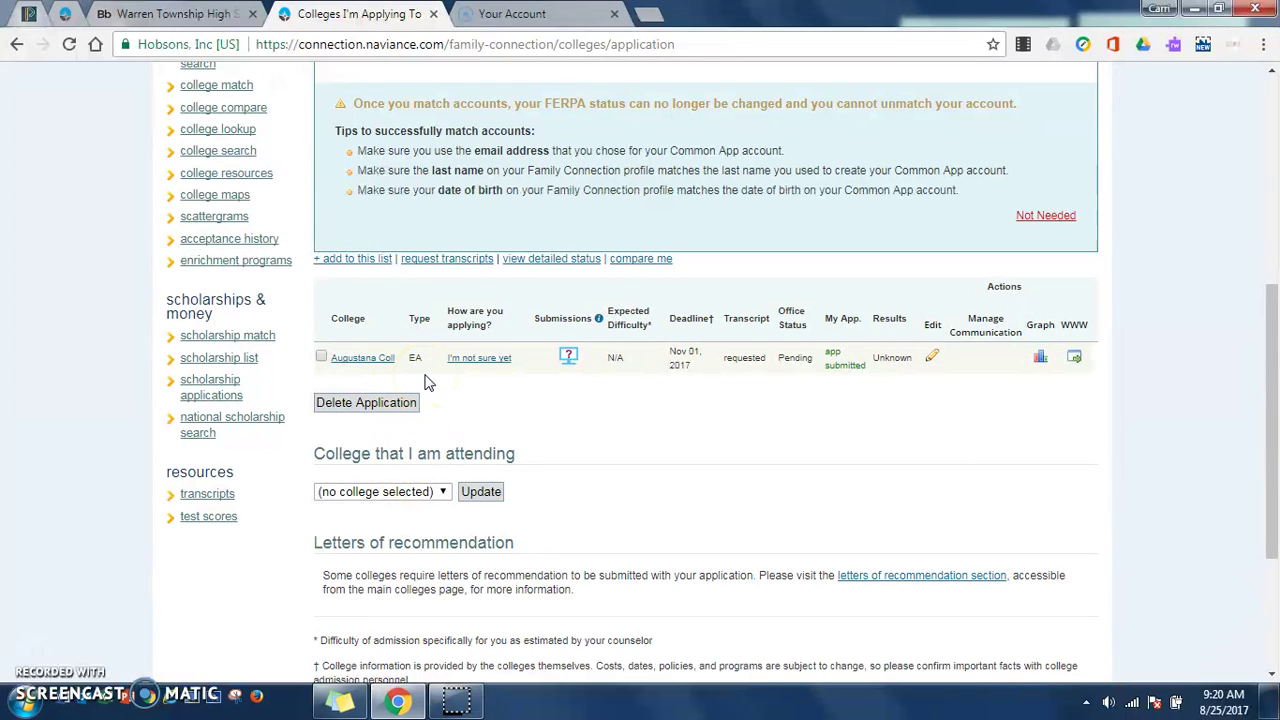
left_click(338, 362)
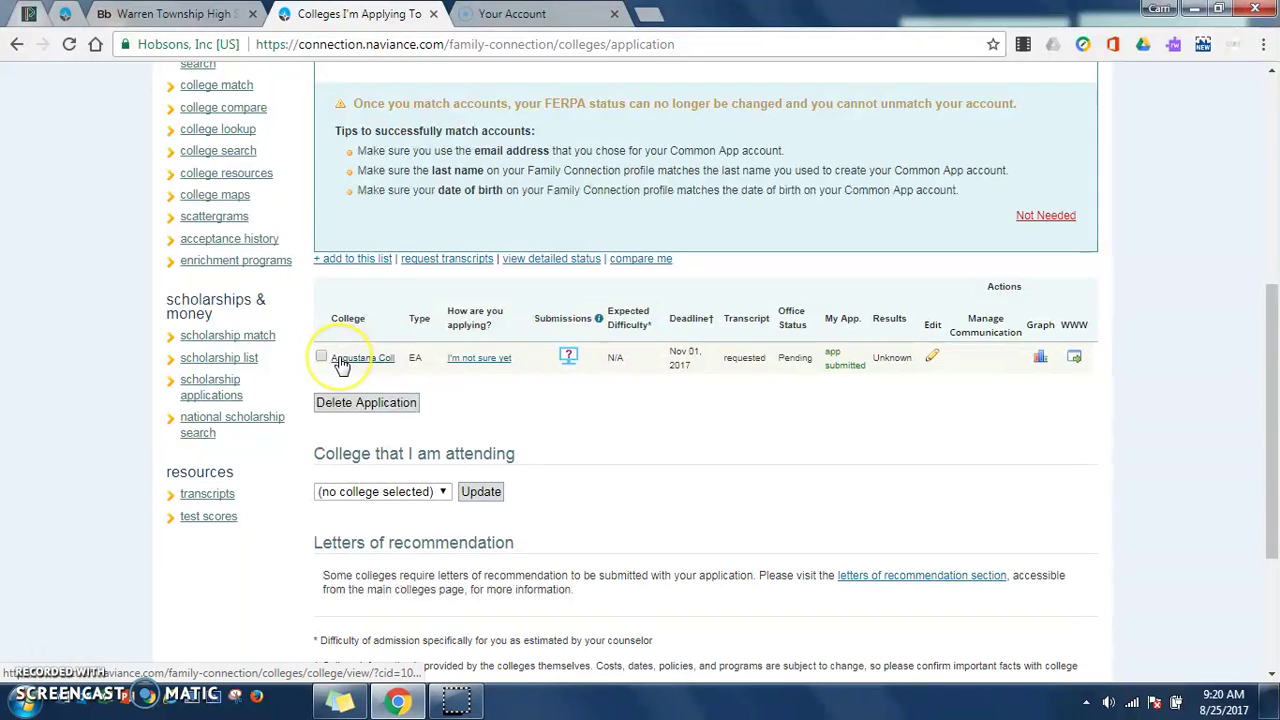
left_click(418, 356)
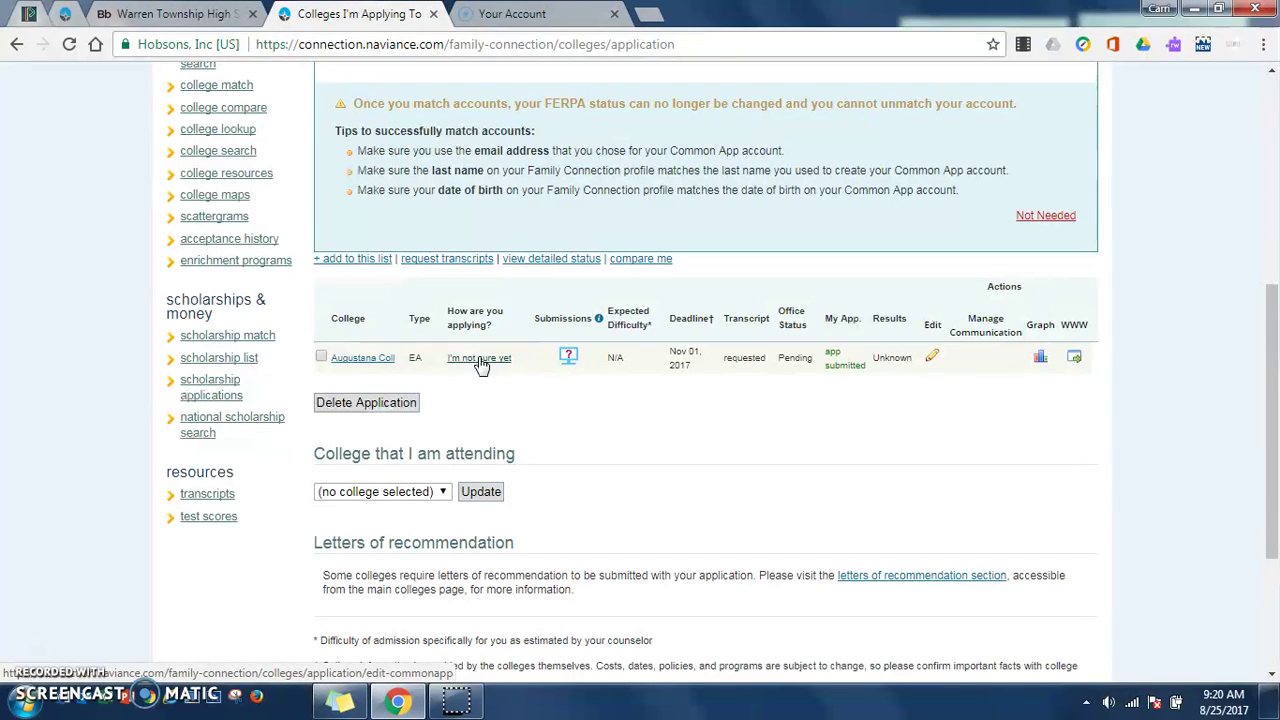
Step: Change Augustana's submission method from 'I'm not sure yet' to directly to the institution
left_click(480, 364)
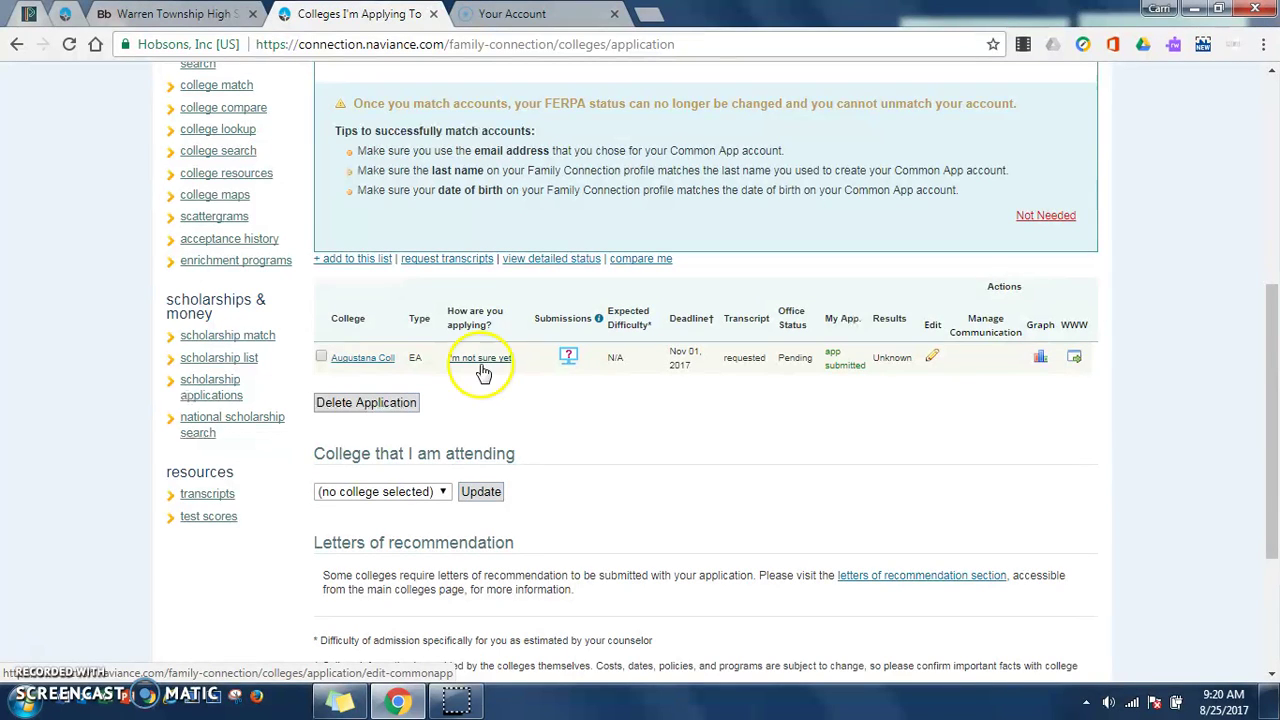
left_click(484, 360)
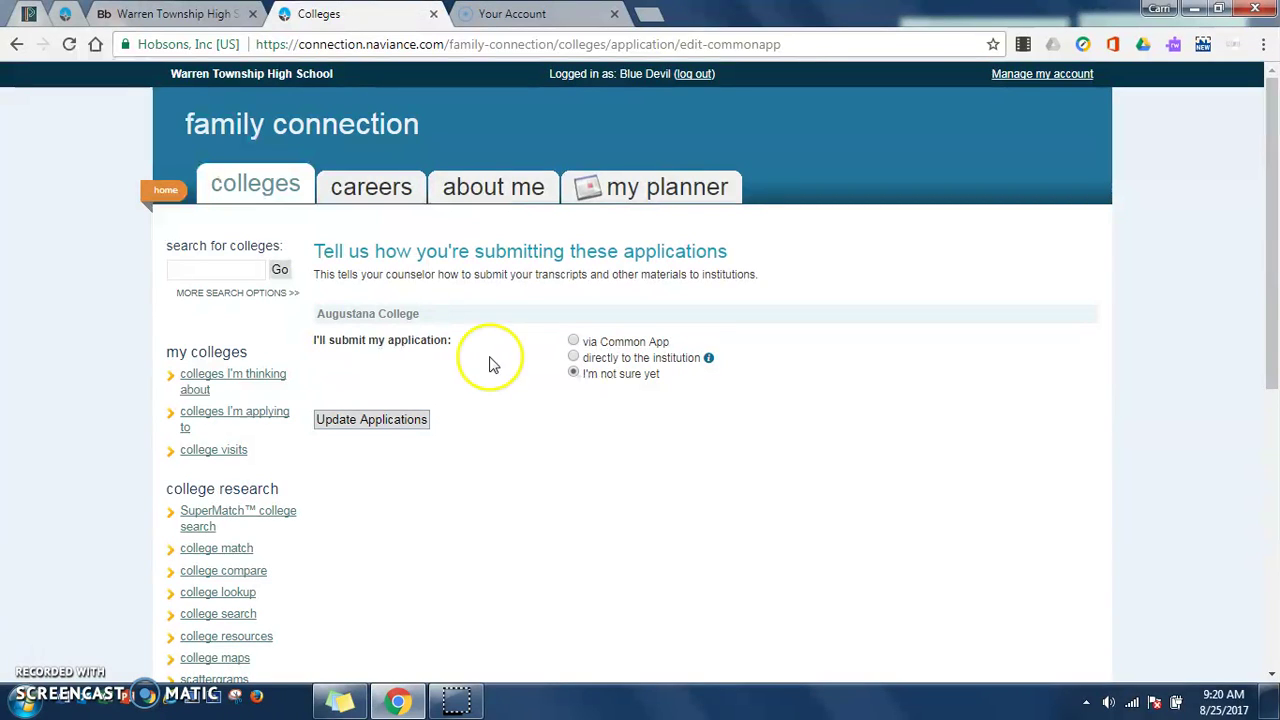
left_click(574, 341)
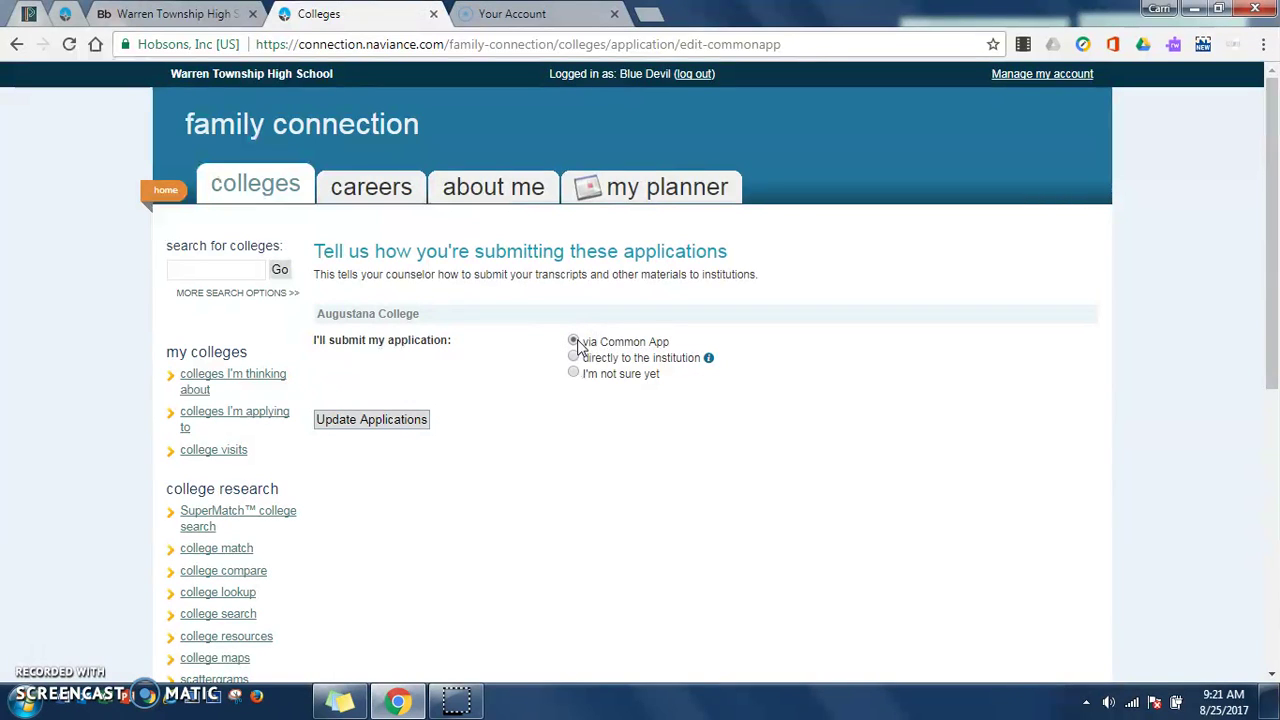
left_click(575, 359)
left_click(394, 424)
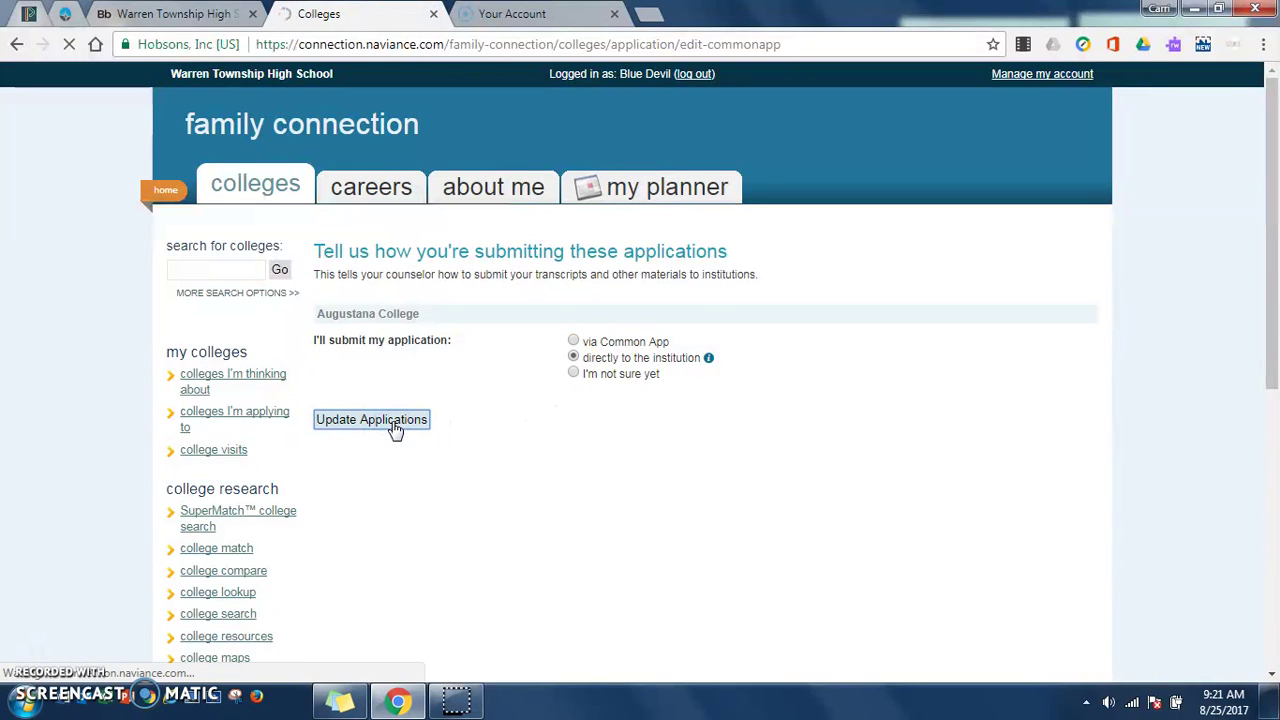
scroll(414, 420, "down", 3)
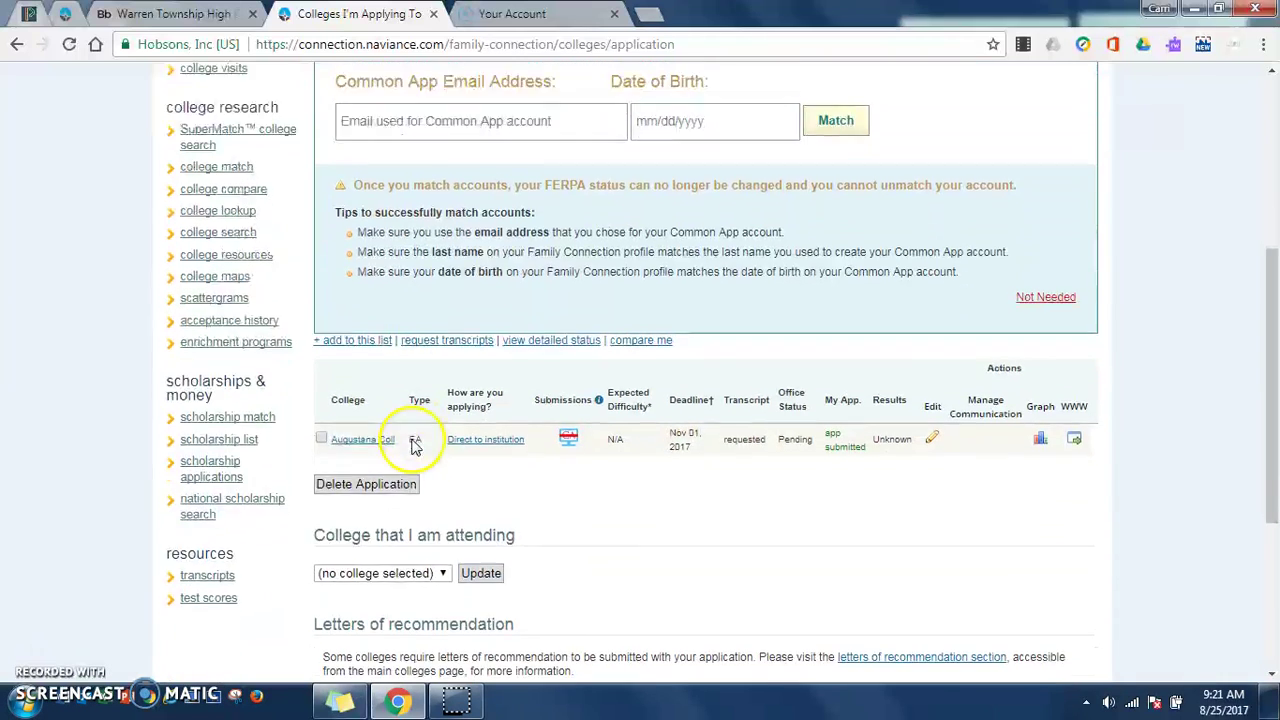
scroll(430, 450, "down", 1)
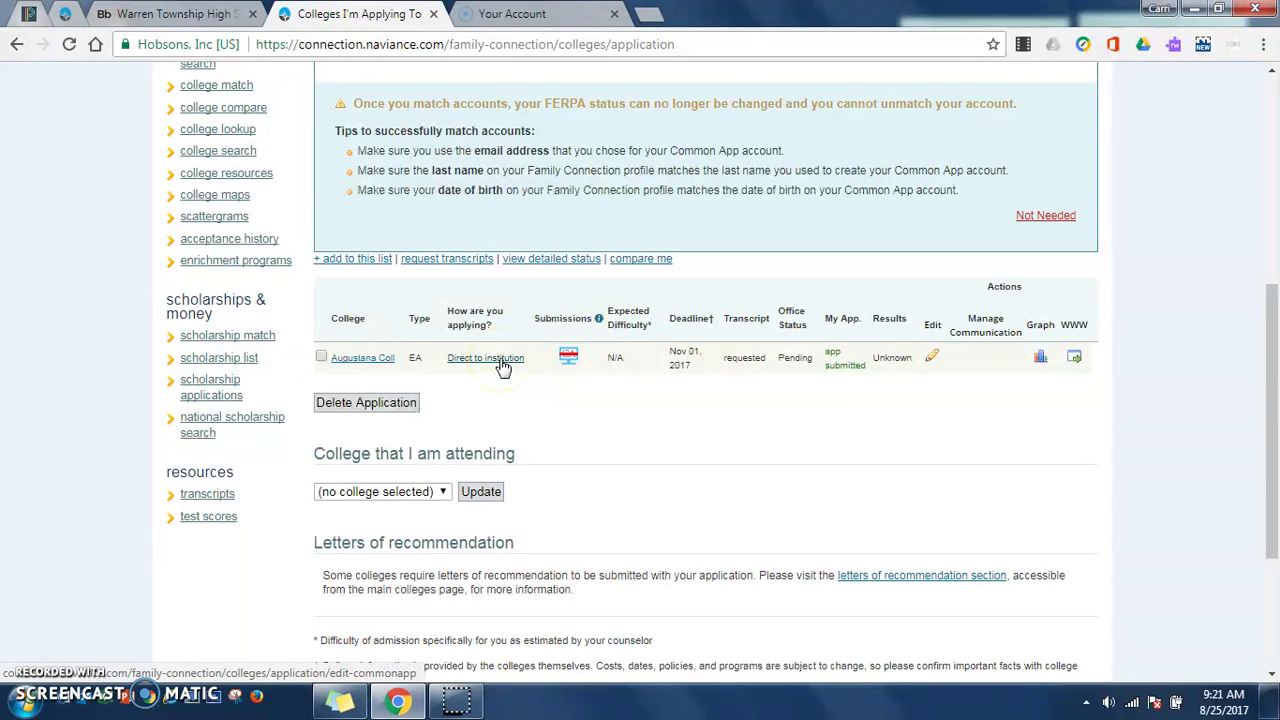
mouse_move(570, 364)
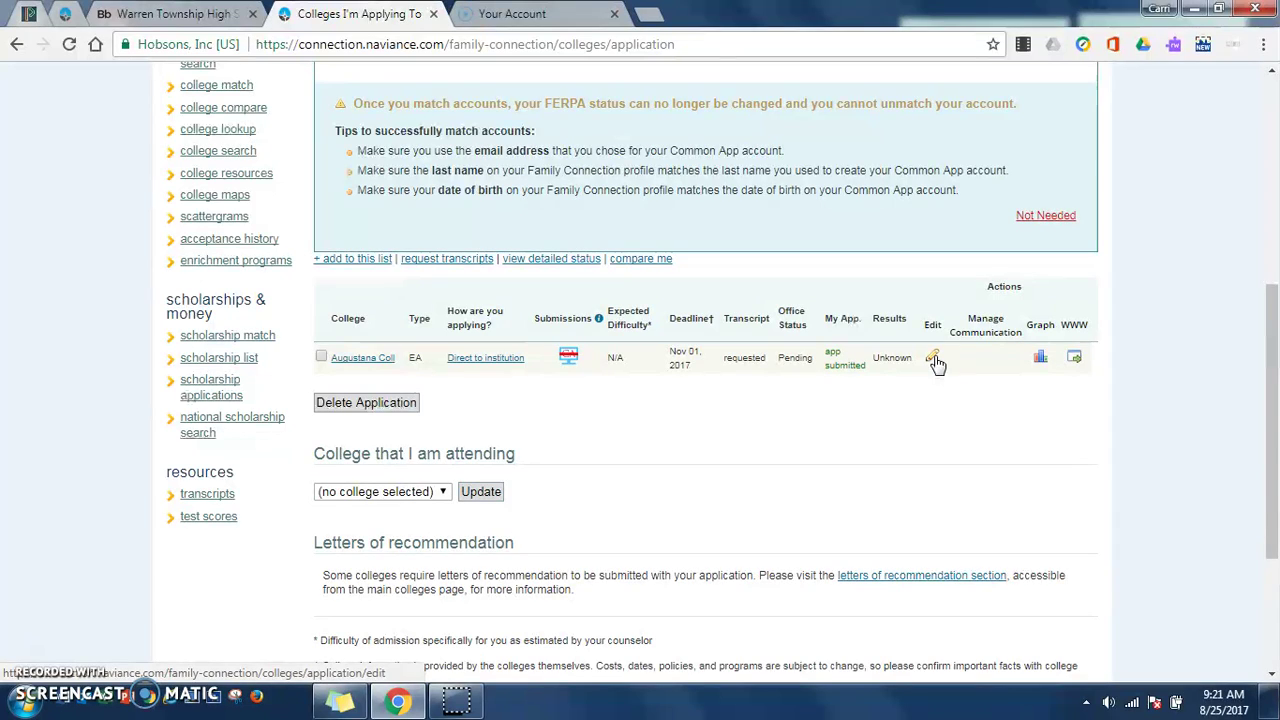
Step: From the Colleges overview, open the Letters of Recommendation page
scroll(826, 442, "up", 2)
scroll(826, 442, "up", 5)
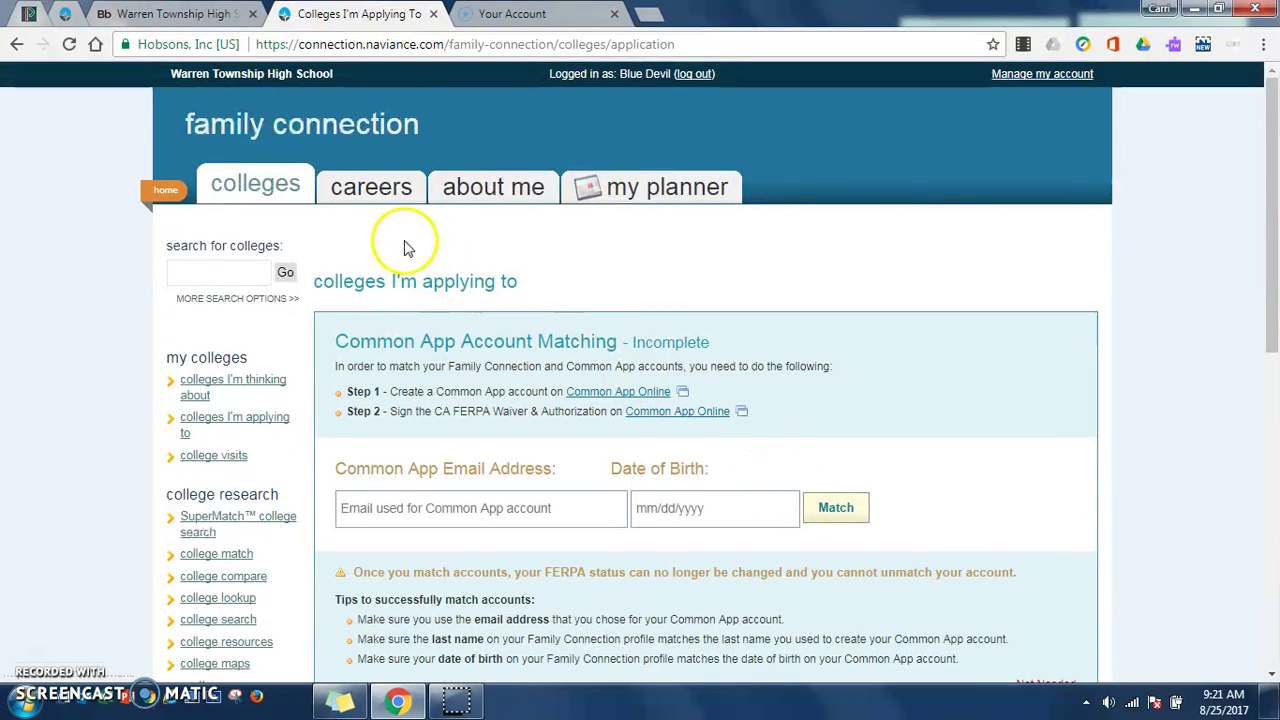
left_click(256, 188)
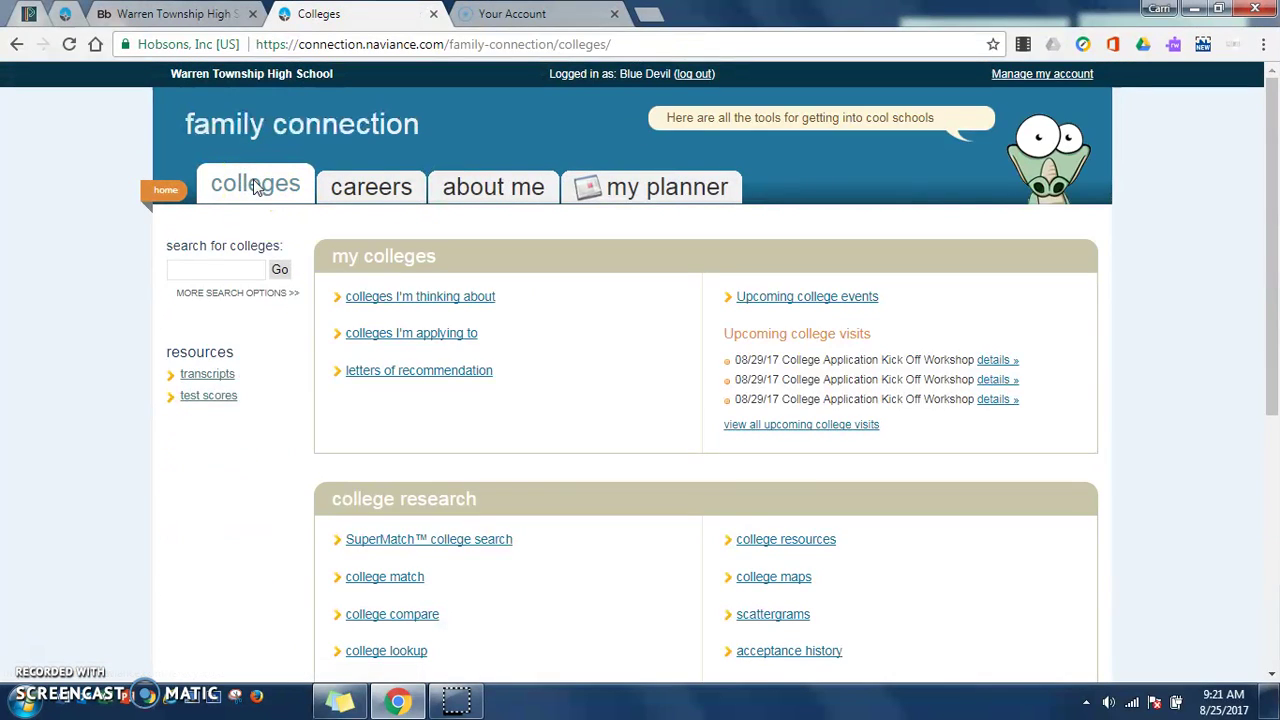
left_click(397, 376)
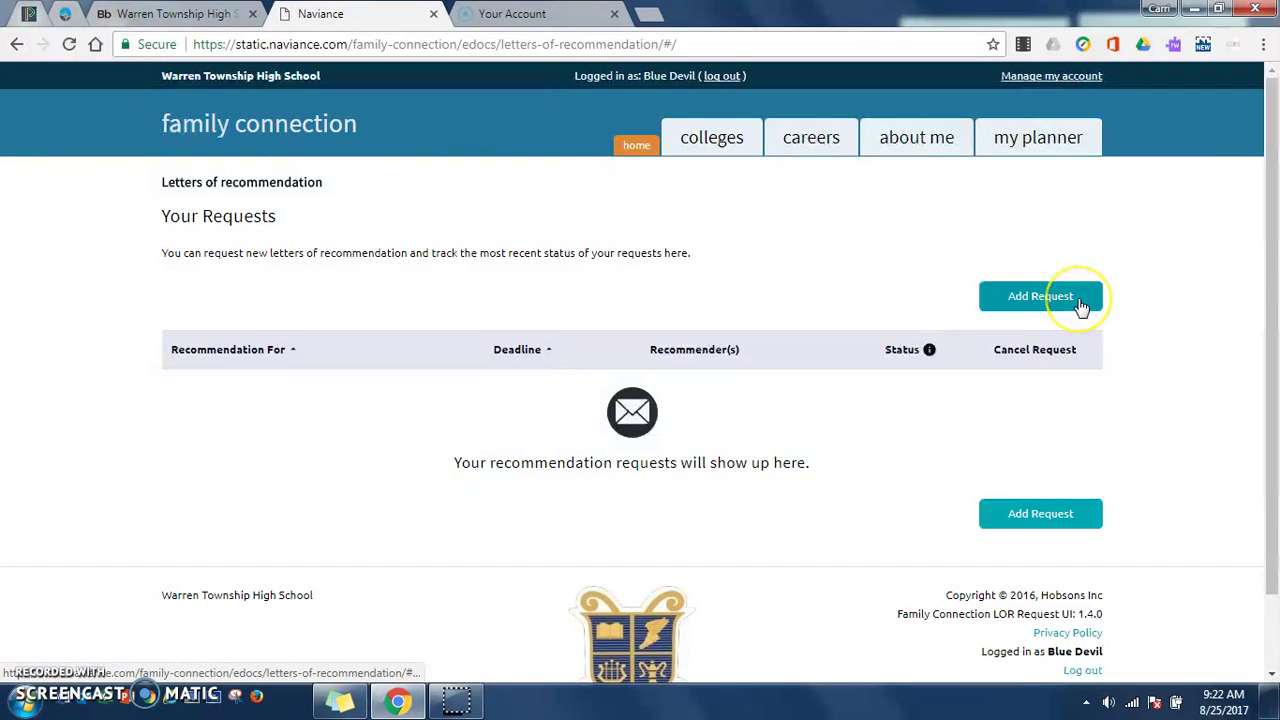
Step: Start a new recommendation request naming a teacher for all current and future colleges
left_click(1040, 297)
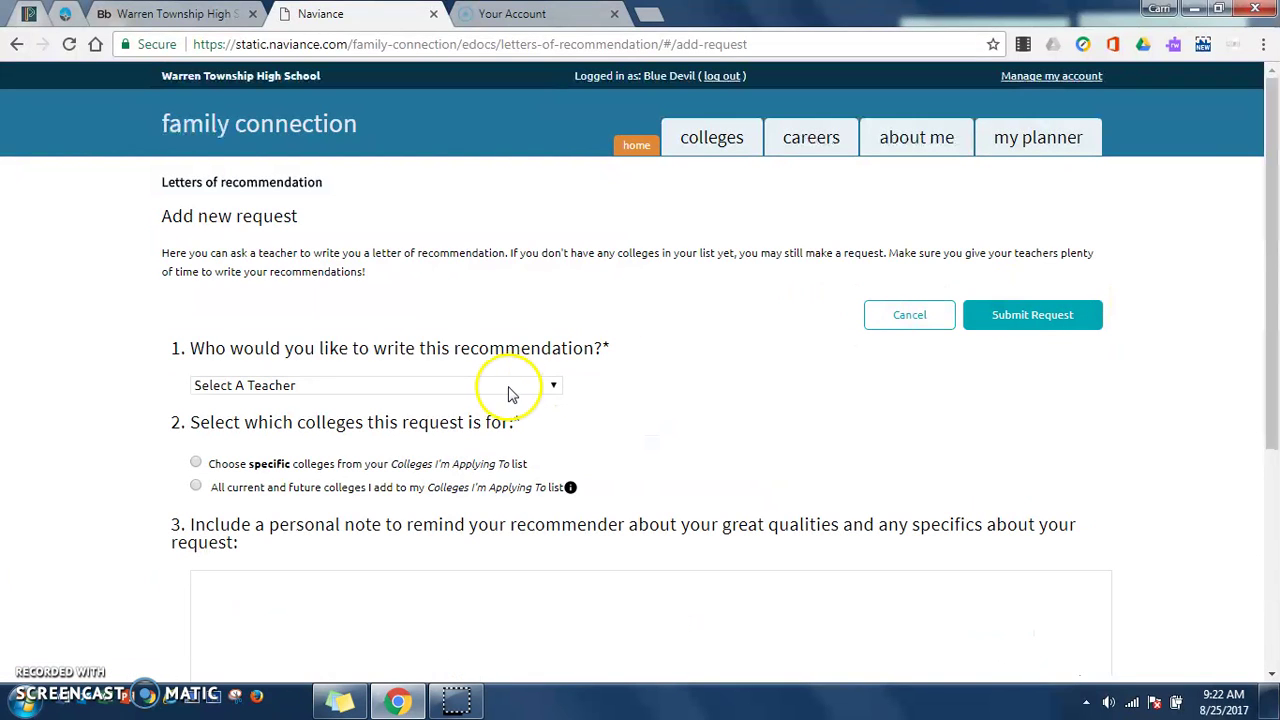
left_click(508, 389)
left_click(352, 136)
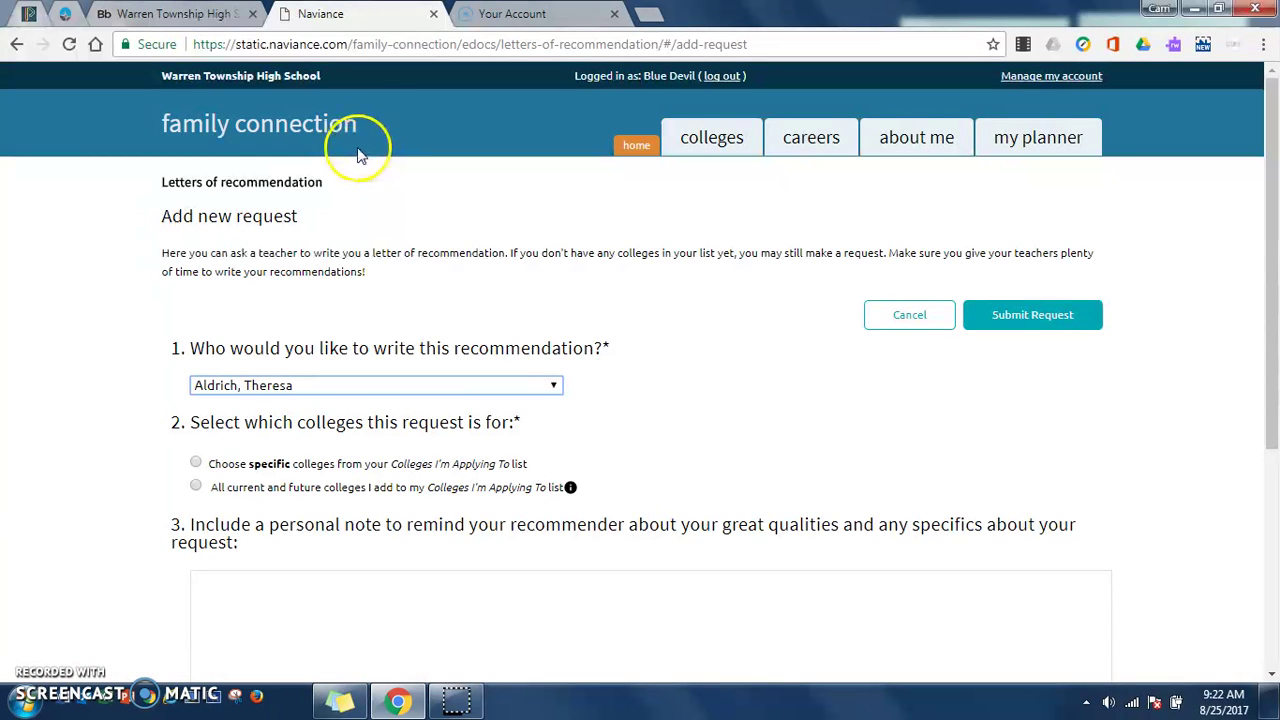
left_click(197, 464)
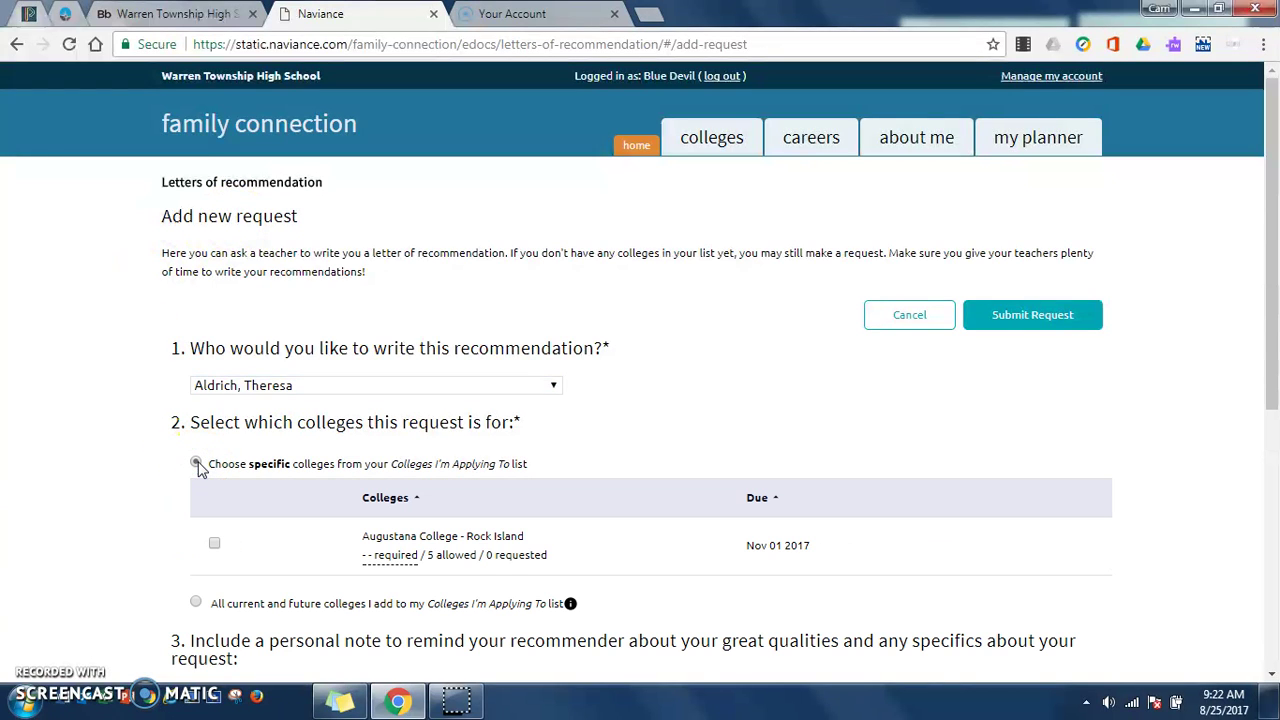
left_click(196, 603)
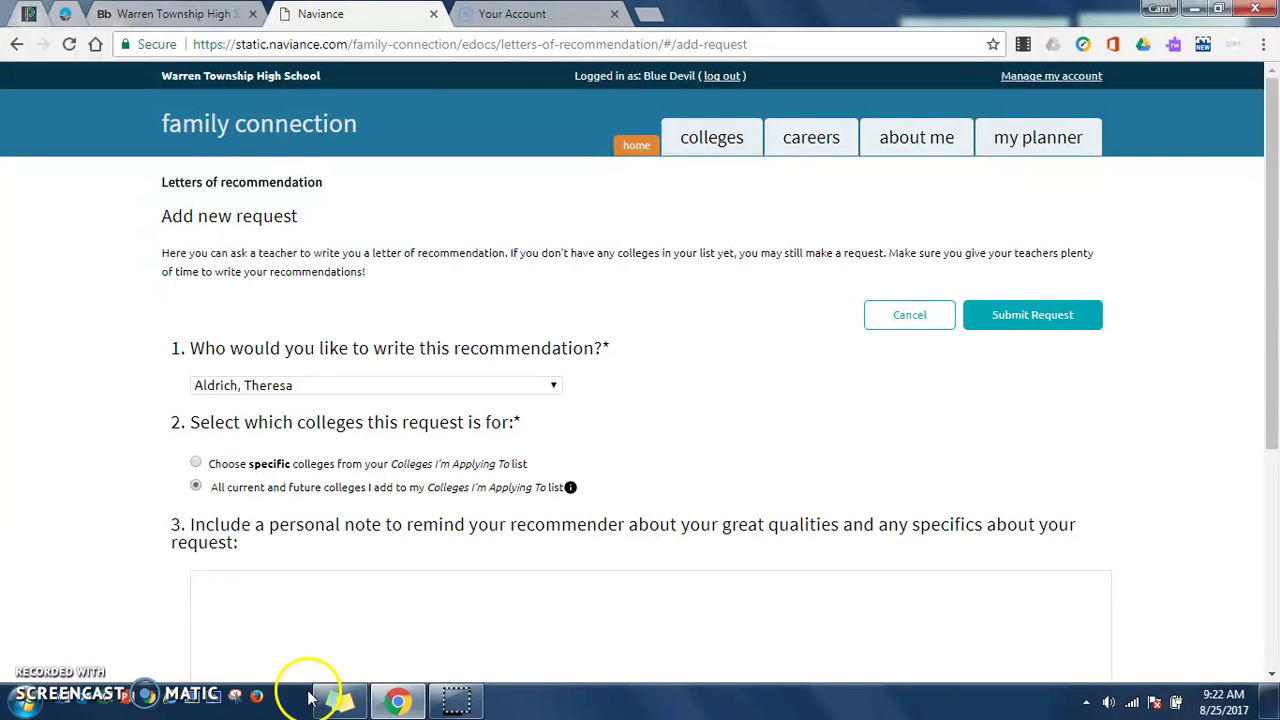
Step: Add the note 'Thank you!' and submit the recommendation request
scroll(294, 607, "down", 2)
left_click(323, 446)
type("Thank you")
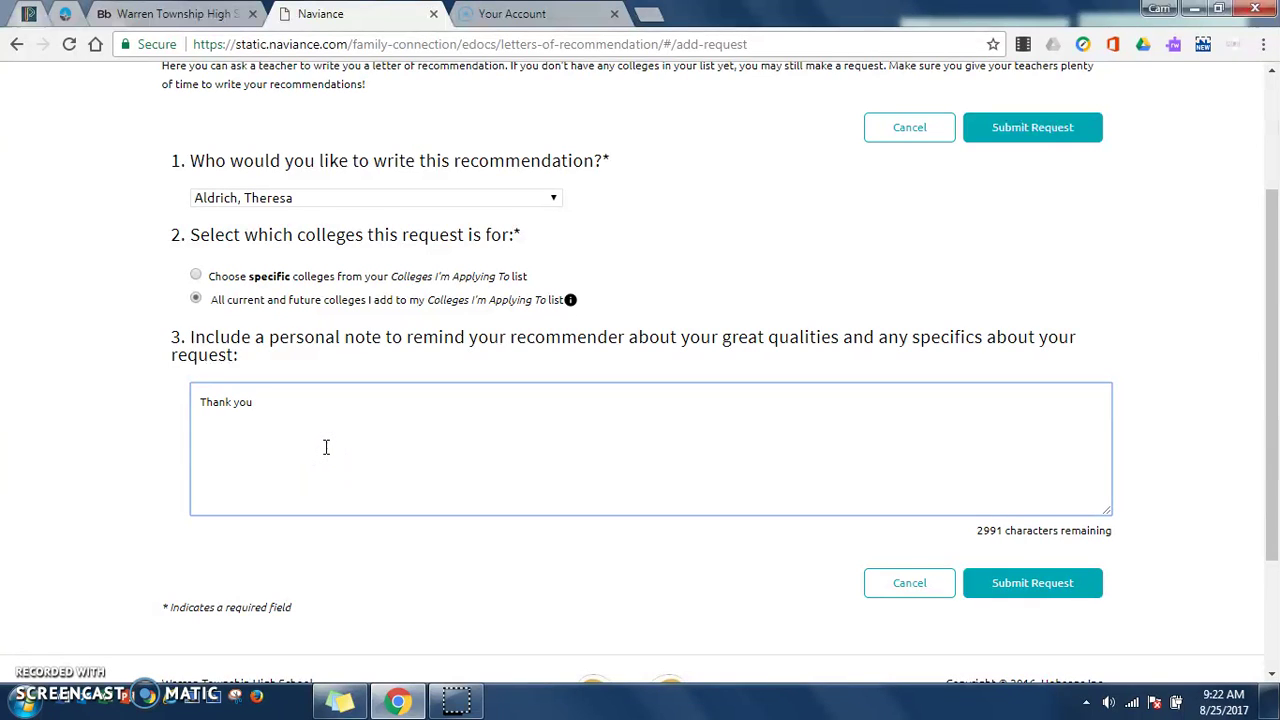
type("!")
left_click(345, 437)
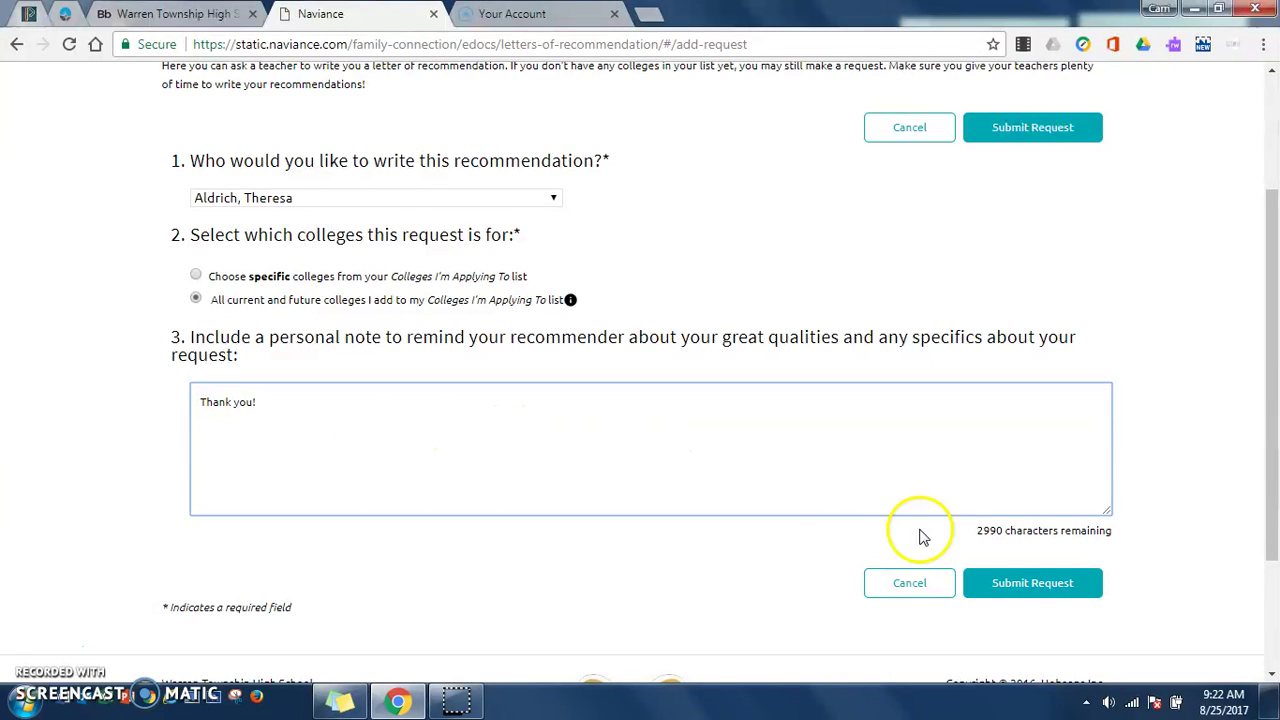
left_click(1050, 590)
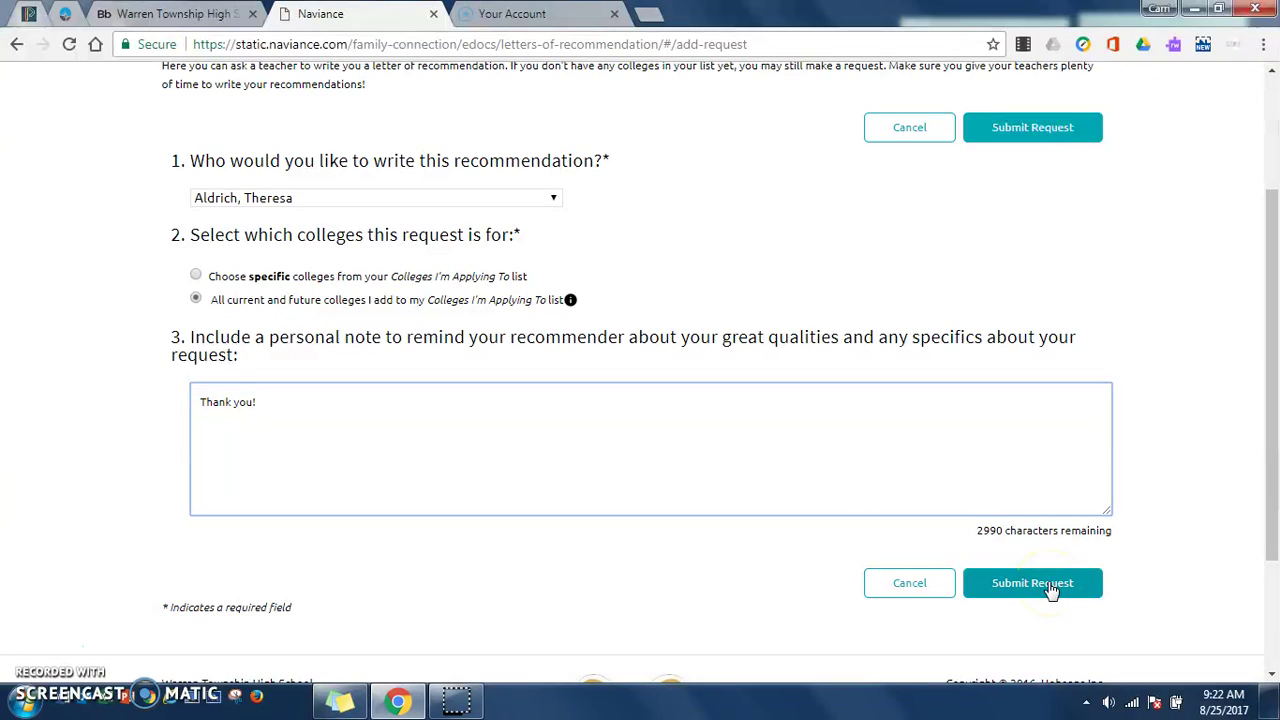